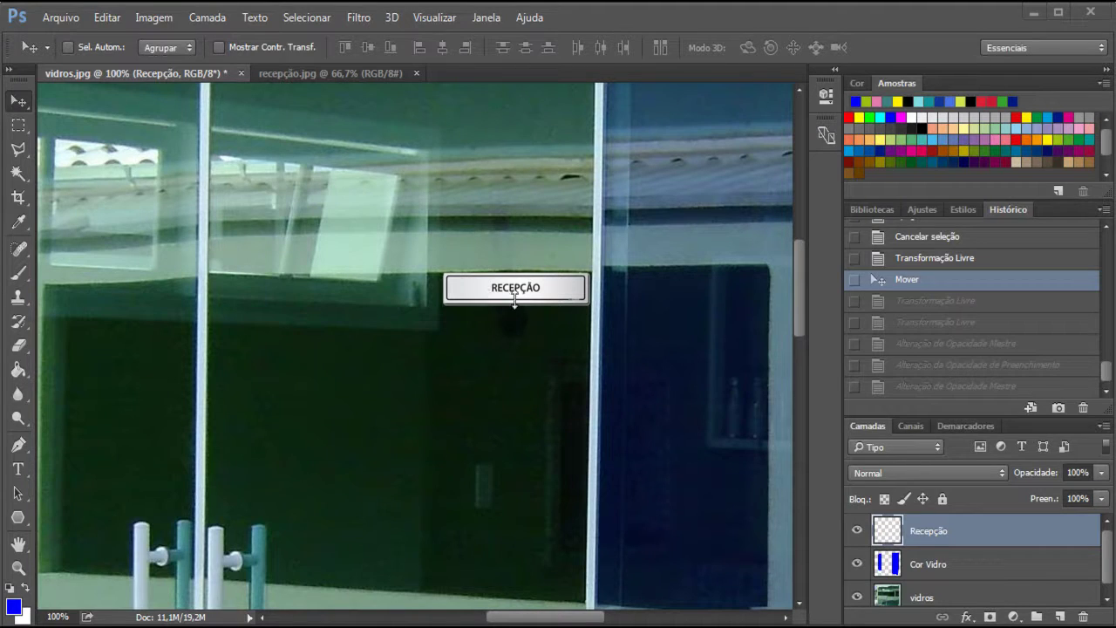
Step: Enlarge the Recepção sign with Free Transform to about 160% width and 161% height, keeping its upper-right corner in place
key(ctrl+t)
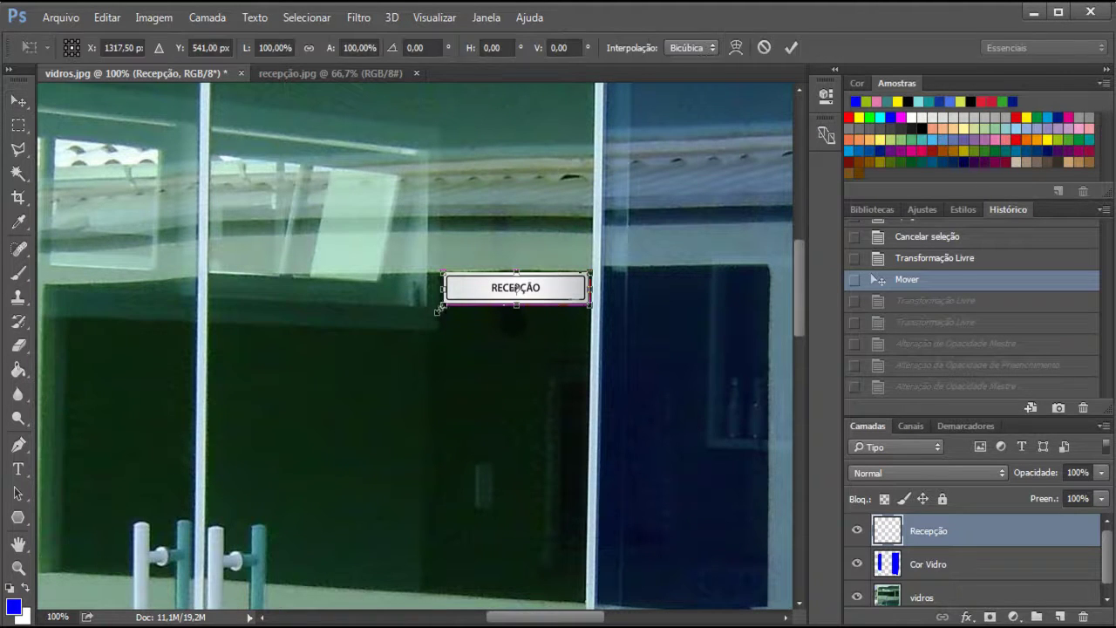
drag(442, 307, 357, 342)
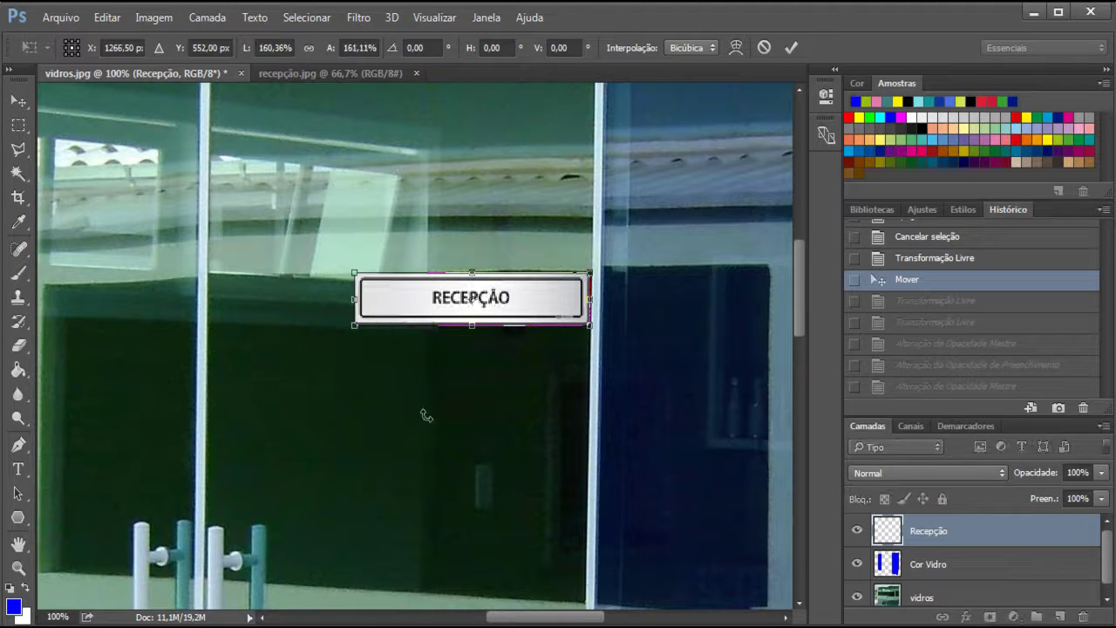
key(Return)
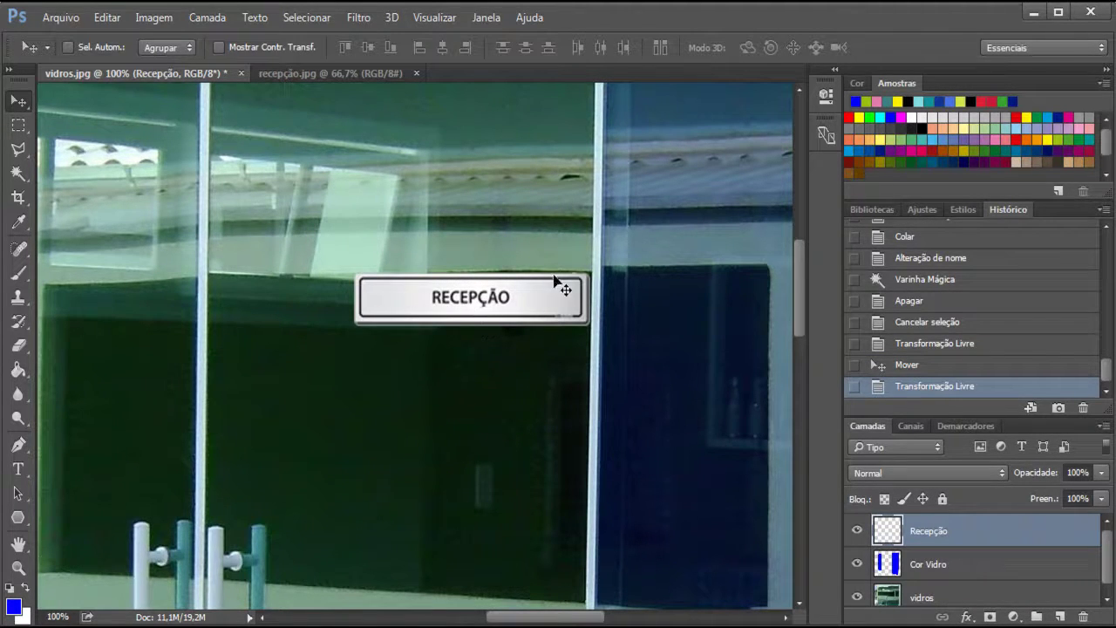
Step: Move the Recepção sign slightly down the glass door and nudge it a few pixels away from the white frame beside the blue pane
drag(506, 311, 499, 319)
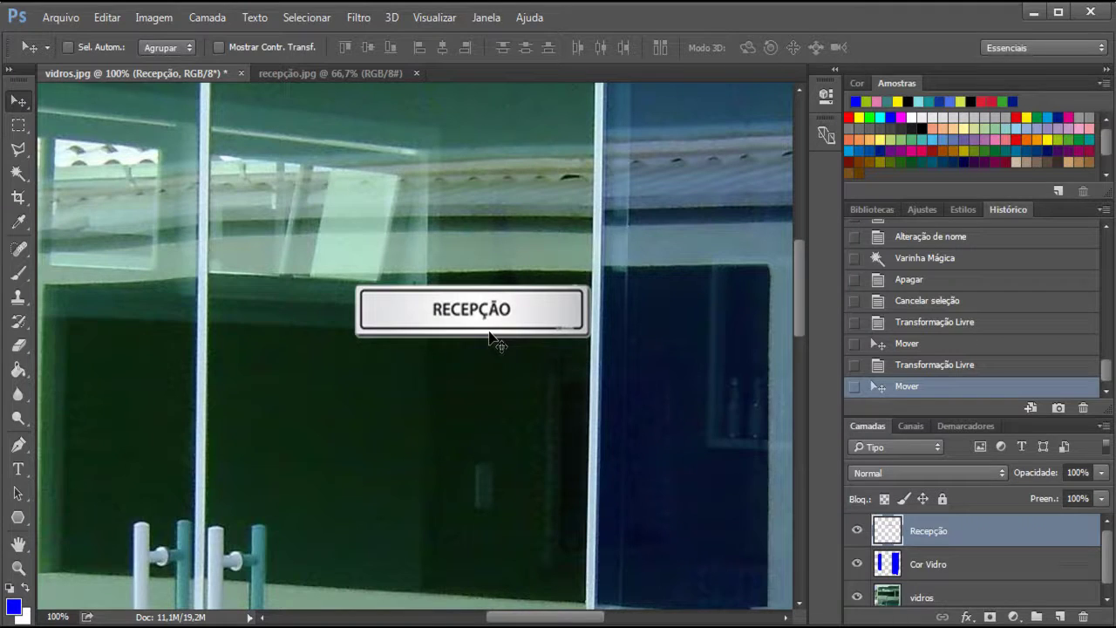
key(Down)
key(Down)
key(Left)
key(Left)
key(Up)
key(Up)
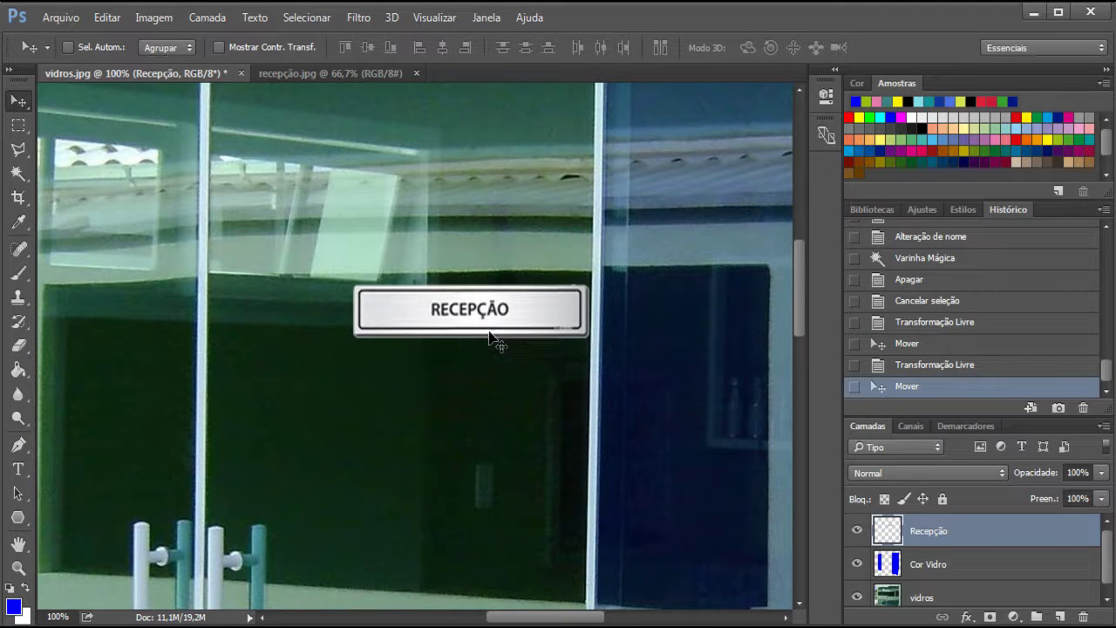
key(Up)
key(Left)
key(Left)
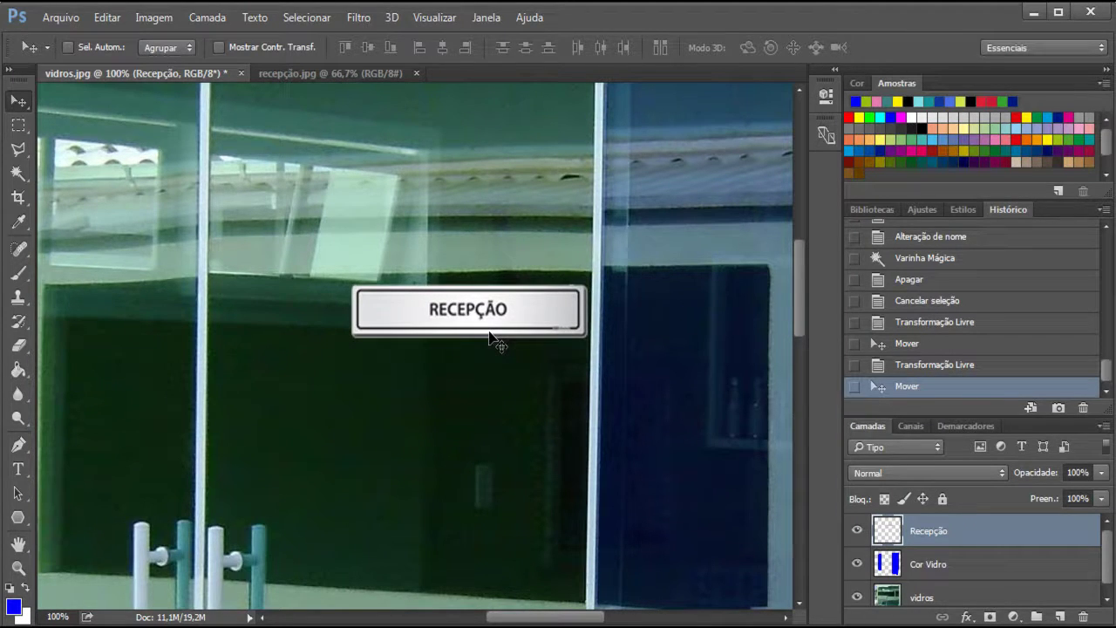
Step: Set the Recepção layer's opacity to 80%
key(ctrl+minus)
key(ctrl+minus)
key(ctrl+minus)
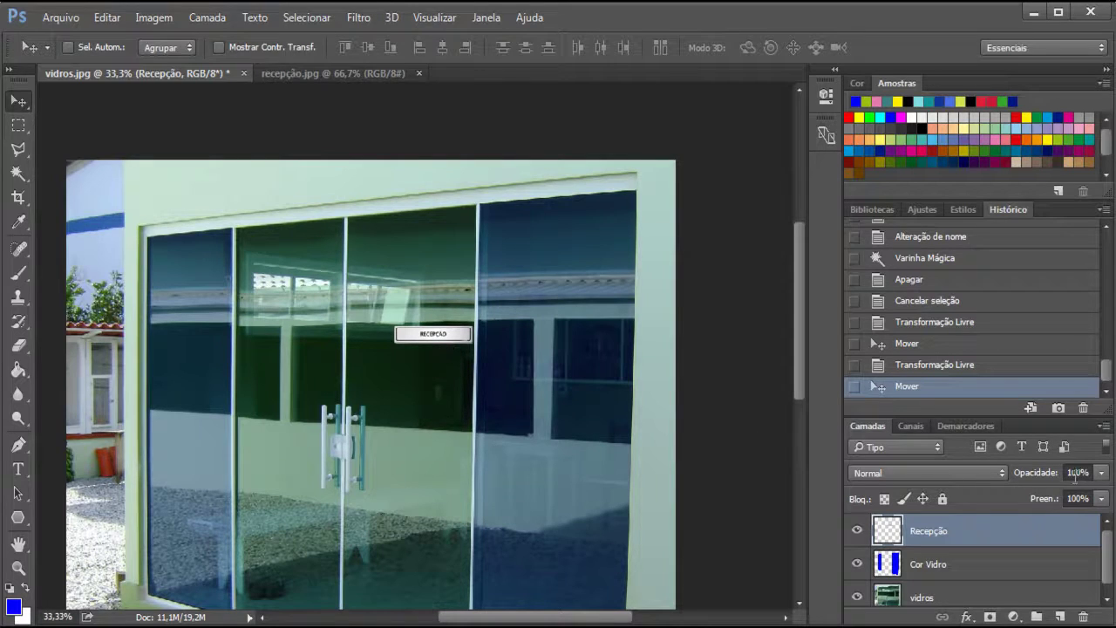
click(1102, 471)
drag(1103, 494, 1084, 498)
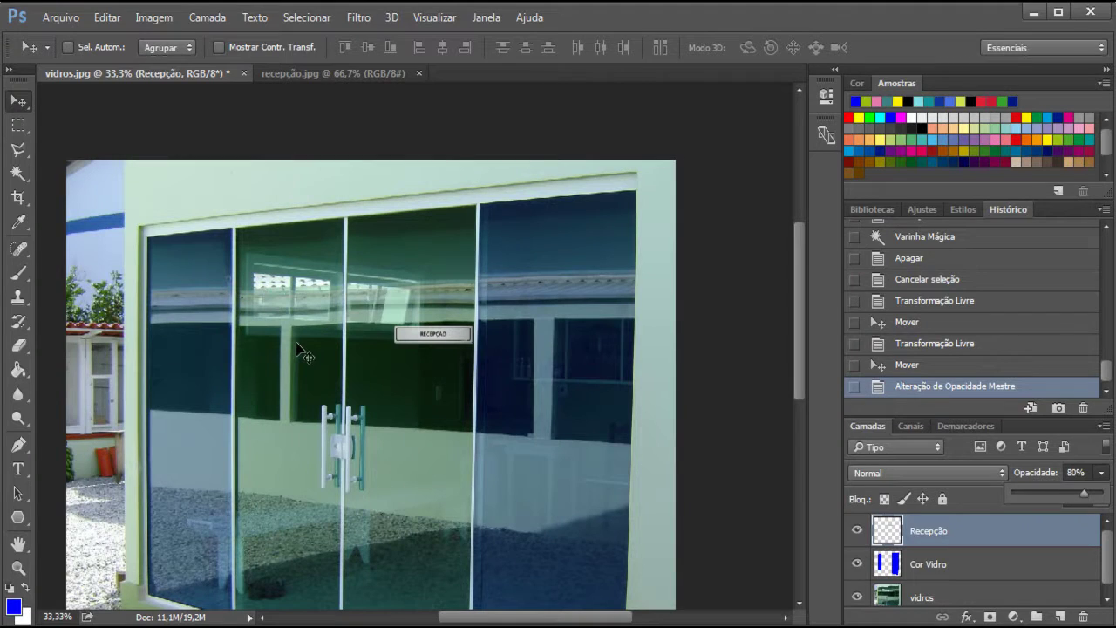
Step: Examine how the semi-transparent Recepção sign blends with the door glass, both across the whole image and up close
scroll(310, 356, down, 5)
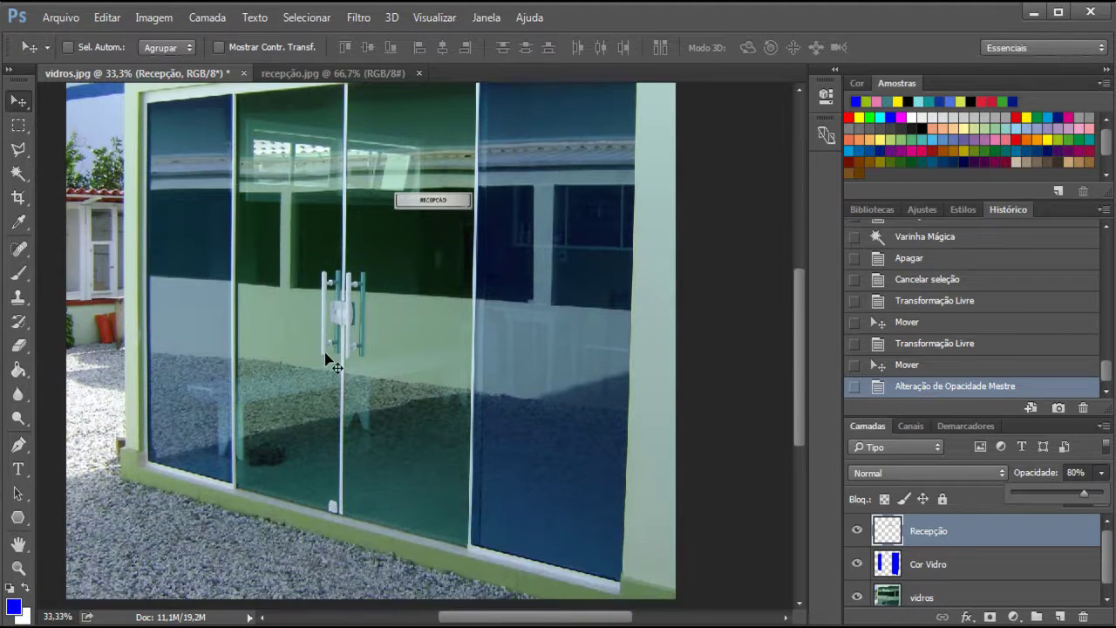
scroll(327, 353, up, 2)
scroll(330, 360, up, 3)
scroll(330, 361, down, 4)
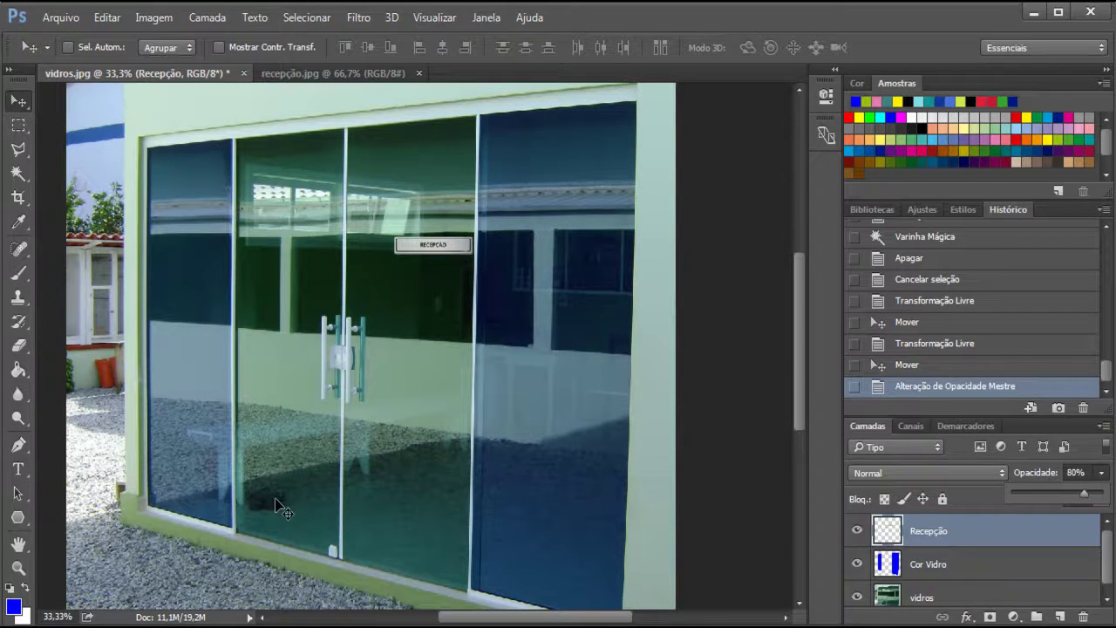
scroll(274, 502, down, 1)
scroll(274, 502, up, 1)
scroll(274, 502, up, 1)
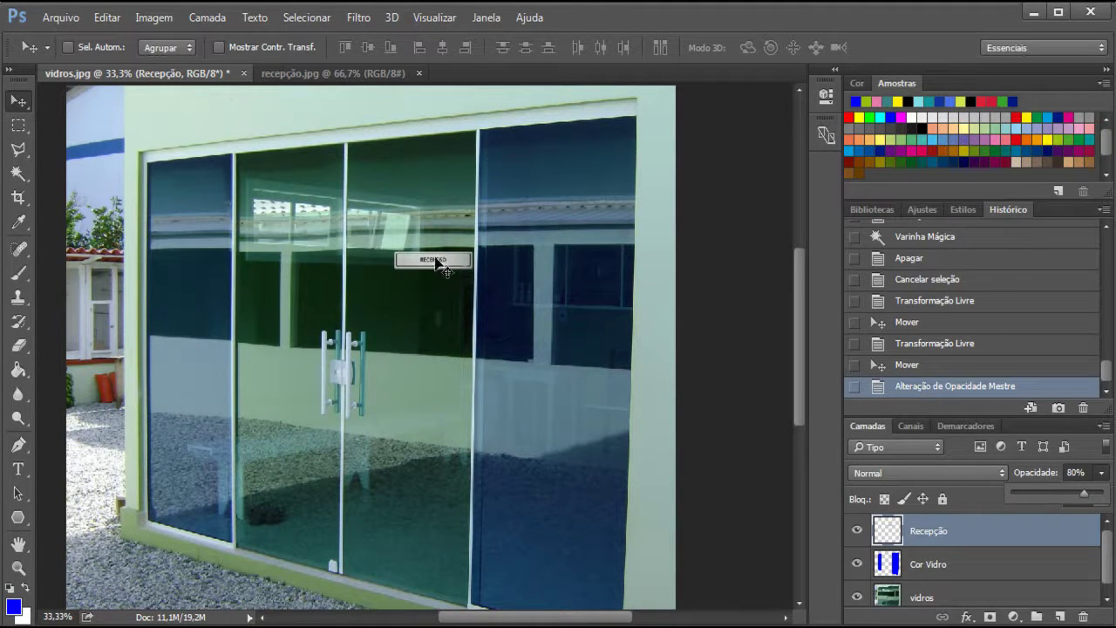
key(ctrl+plus)
key(ctrl+plus)
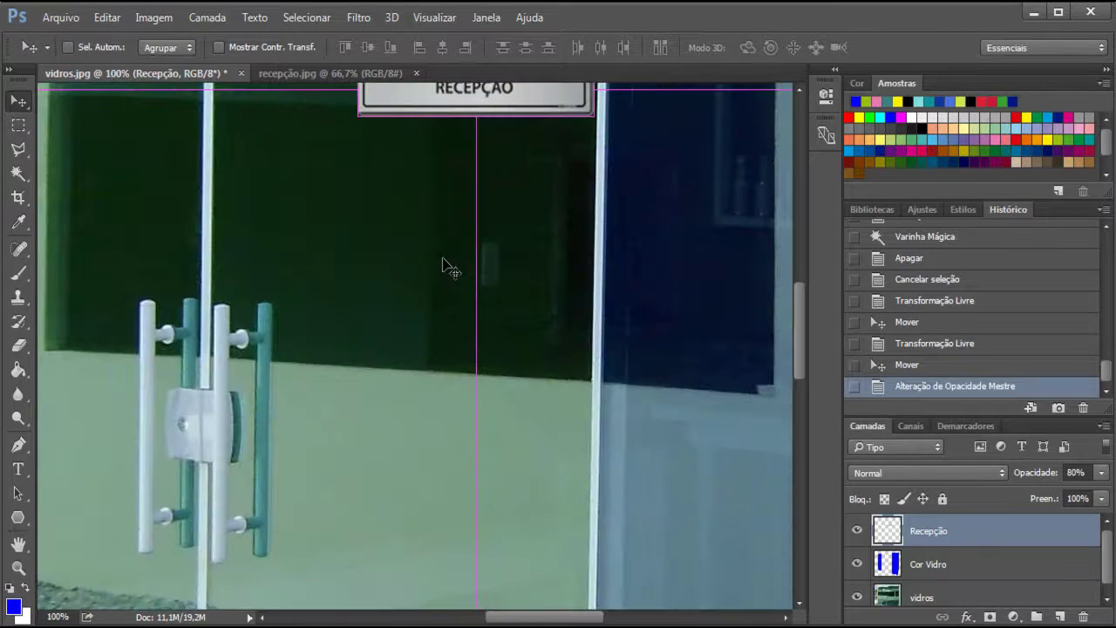
drag(449, 266, 405, 413)
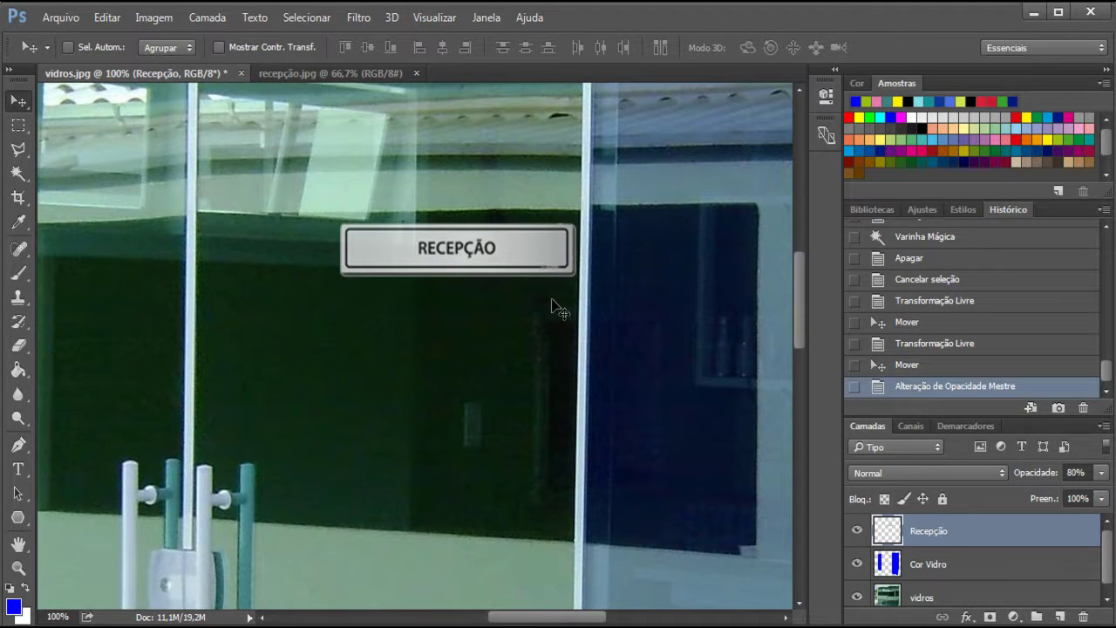
key(ctrl+minus)
key(ctrl+minus)
key(ctrl+minus)
key(ctrl+minus)
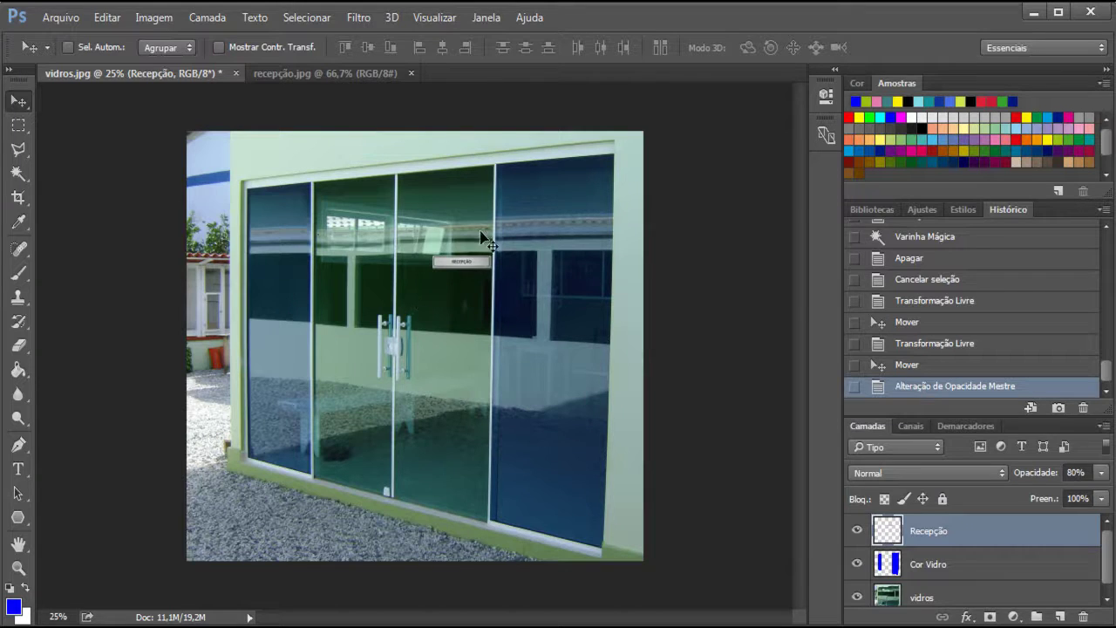
key(ctrl+plus)
key(ctrl+plus)
key(ctrl+plus)
key(ctrl+plus)
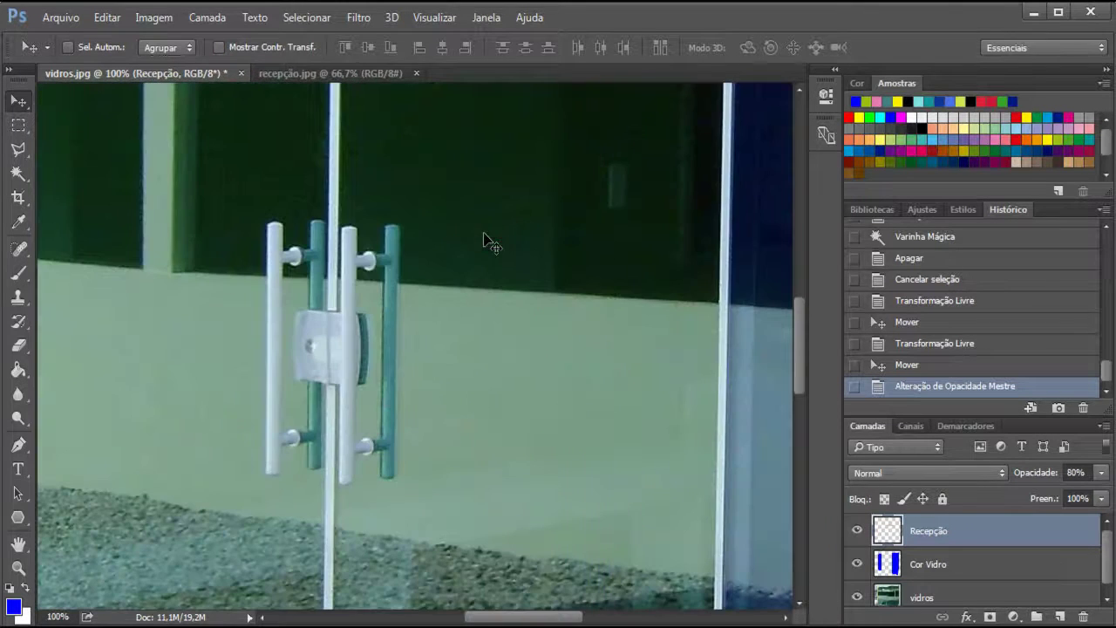
drag(535, 206, 244, 567)
key(ctrl+plus)
key(ctrl+plus)
key(ctrl+minus)
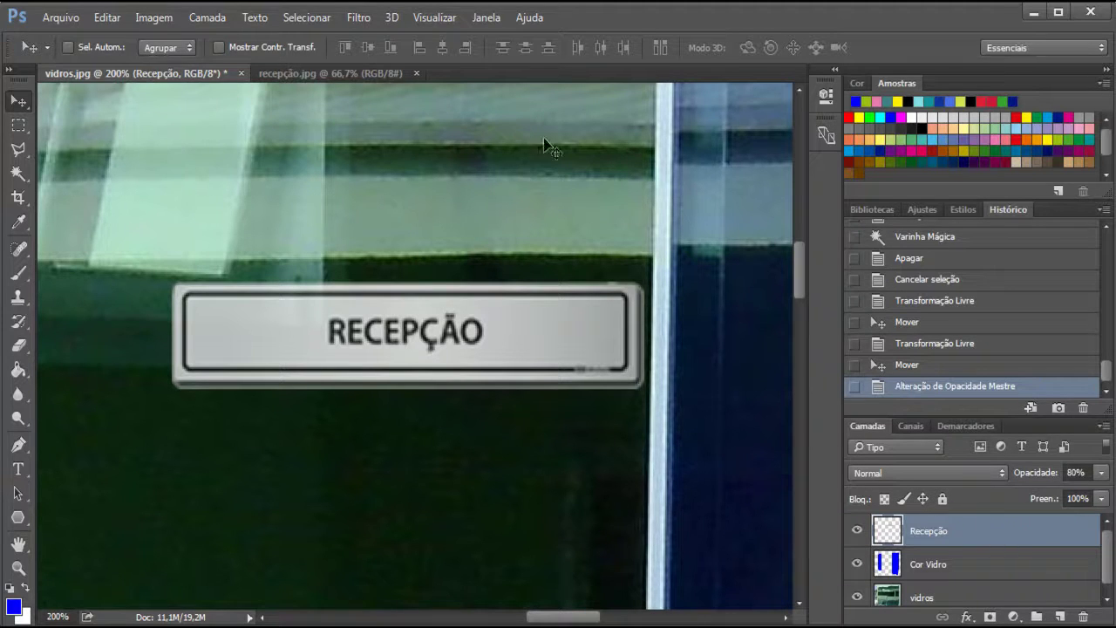
click(103, 19)
mouse_move(172, 374)
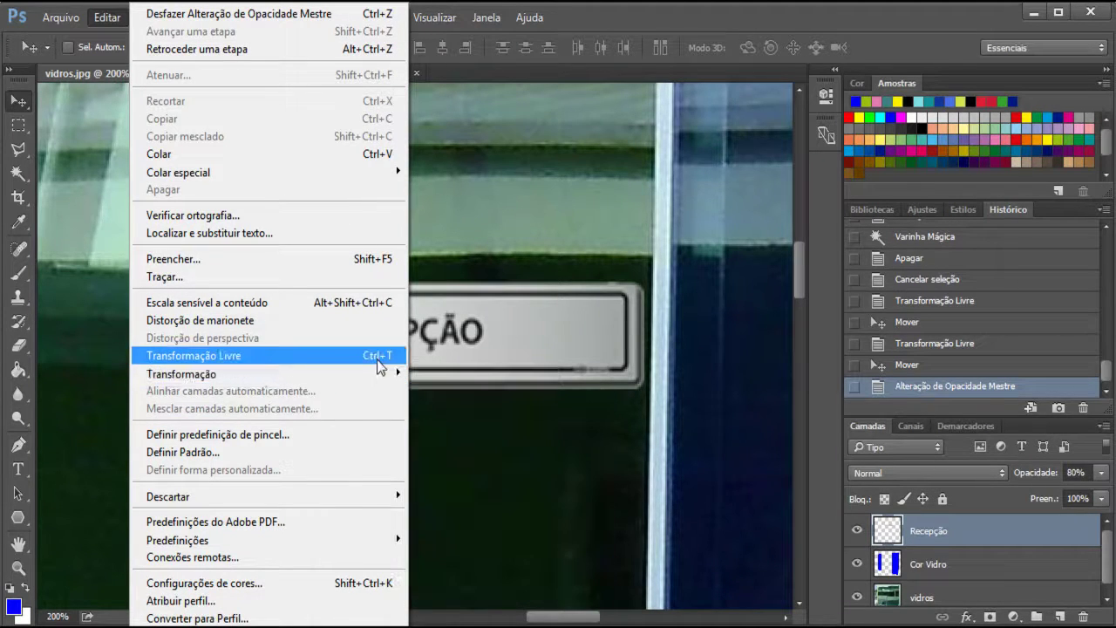
mouse_move(386, 370)
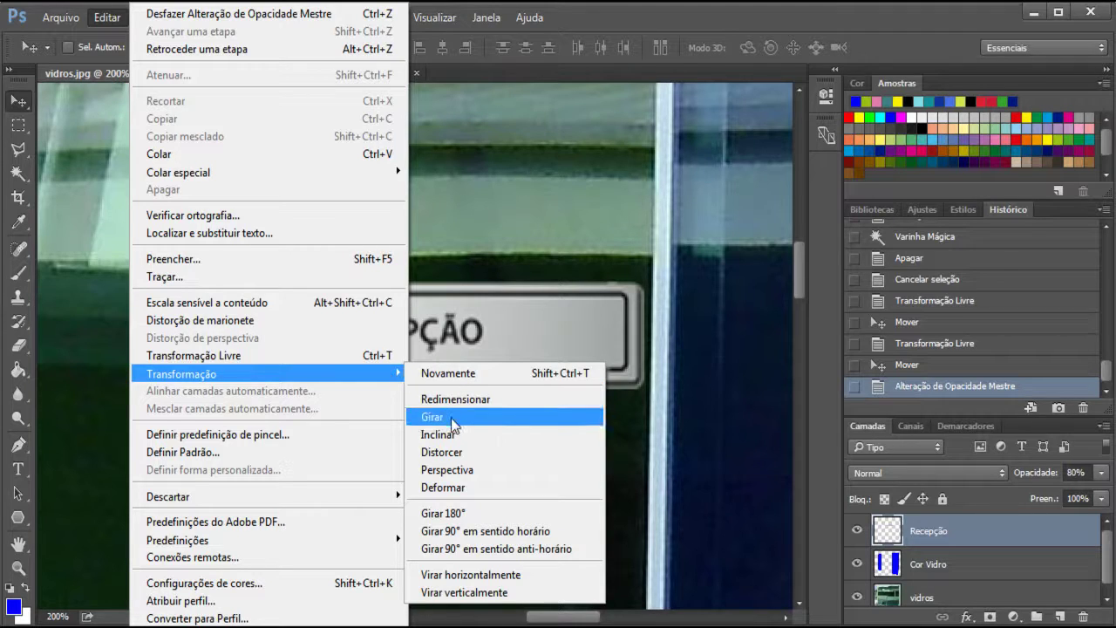
click(455, 473)
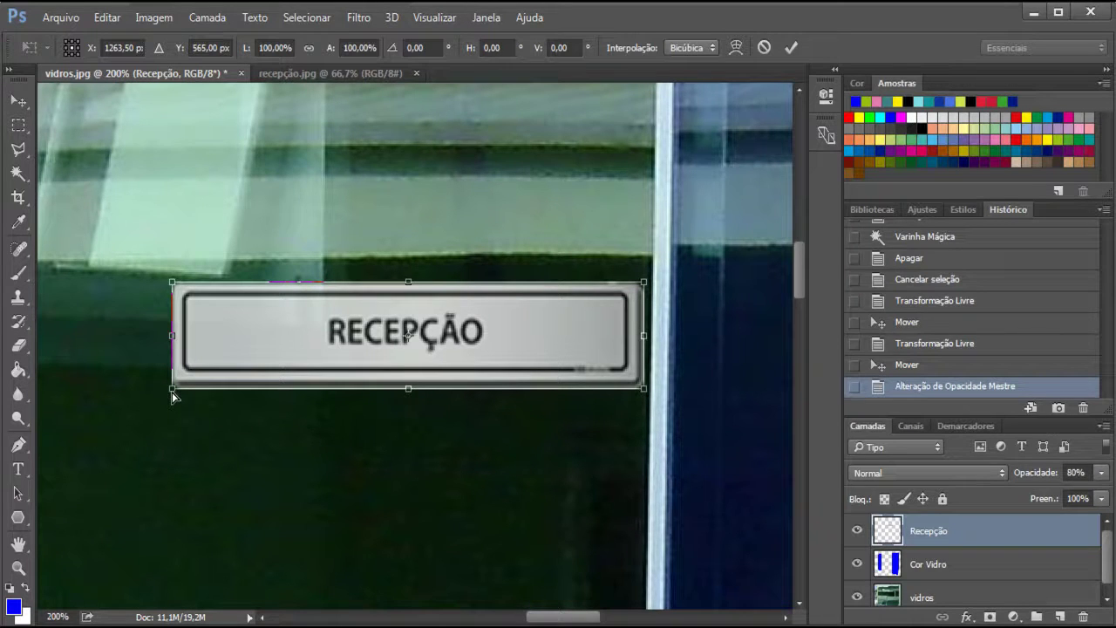
drag(173, 395, 117, 420)
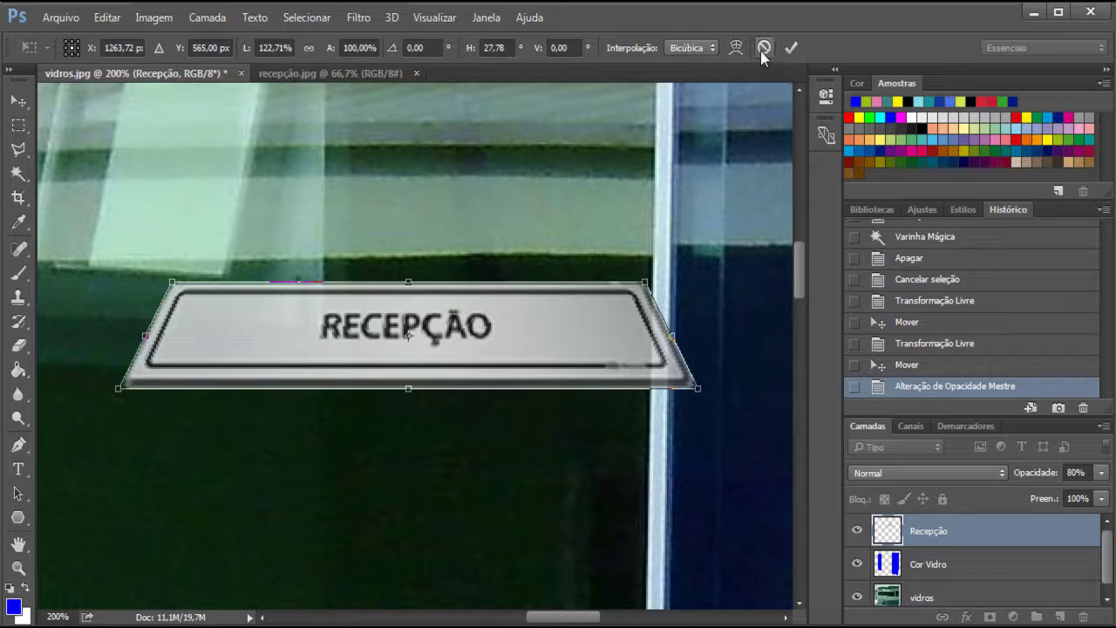
key(Escape)
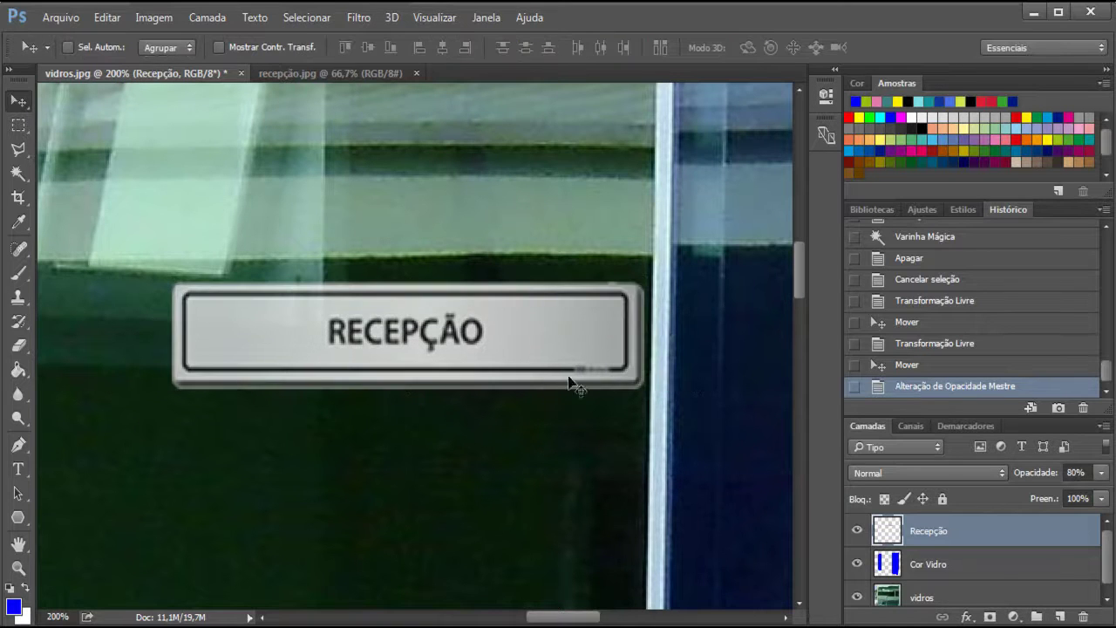
Step: Apply a Perspective transform to the Recepção sign, stretching its right edge vertically to about 130% to follow the door's perspective
click(108, 18)
mouse_move(216, 373)
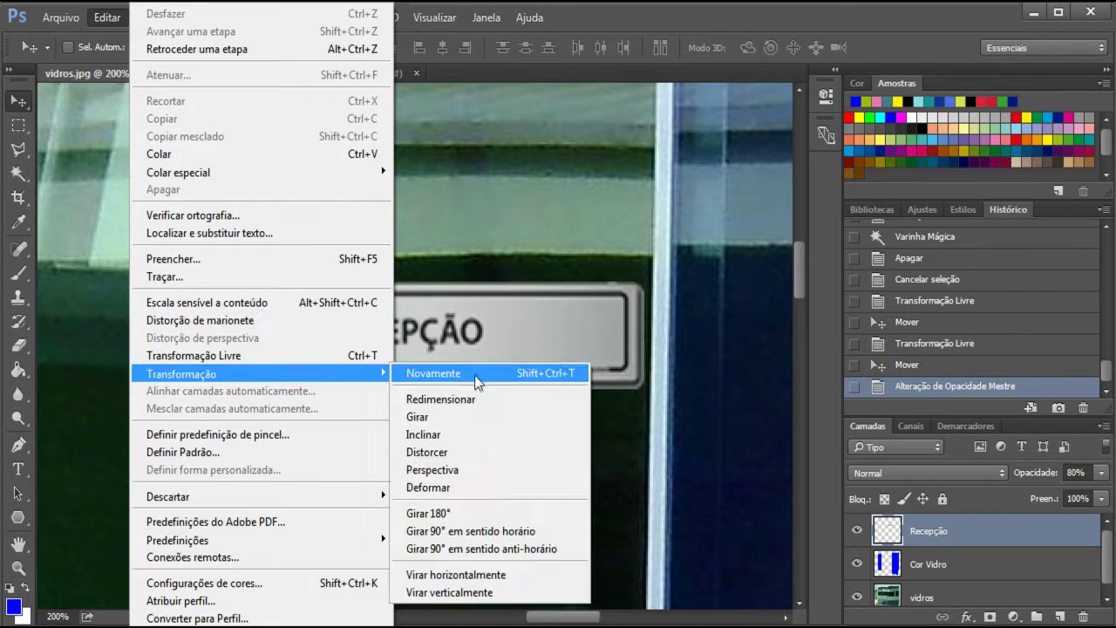
click(453, 469)
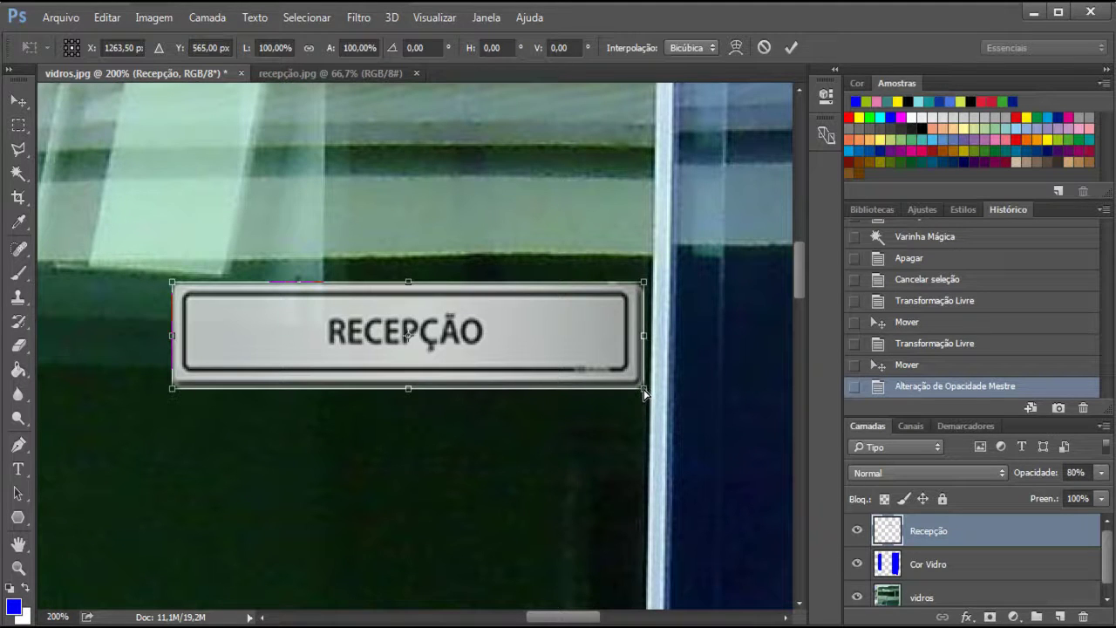
drag(645, 397, 637, 405)
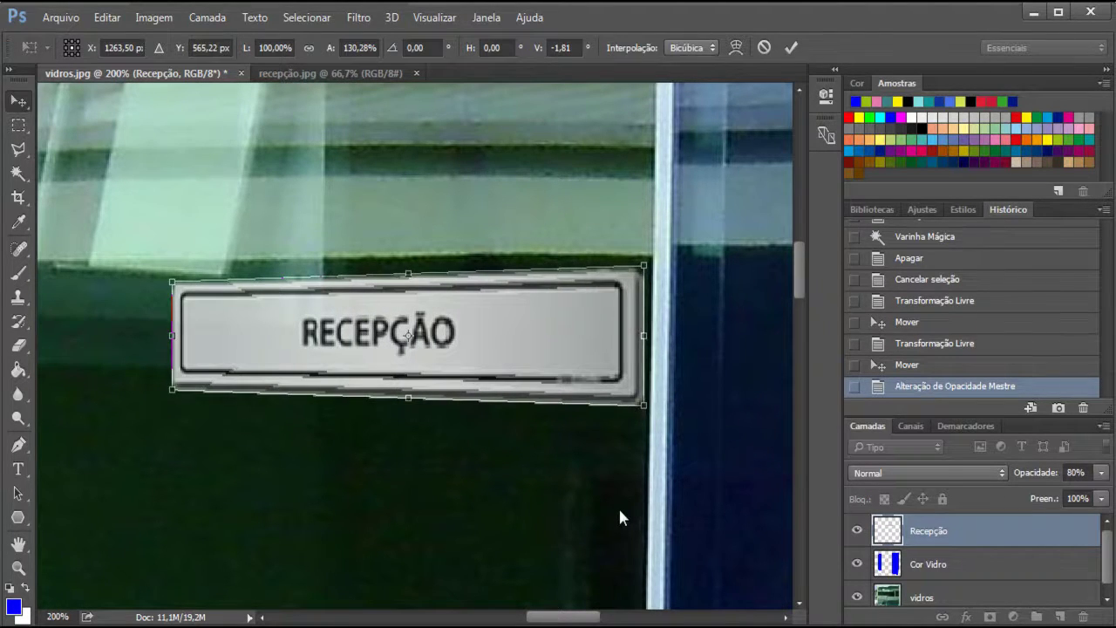
key(Return)
Step: Examine the perspective-adjusted sign on the door against the whole glass facade
key(ctrl+minus)
key(ctrl+minus)
key(ctrl+minus)
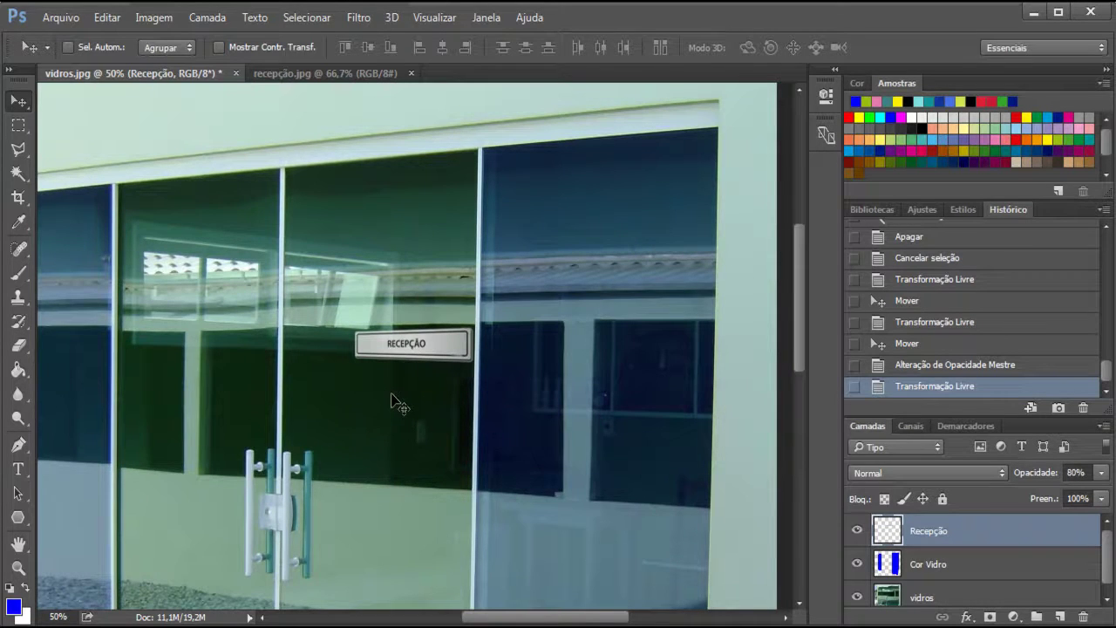
key(ctrl)
key(ctrl+minus)
key(ctrl+minus)
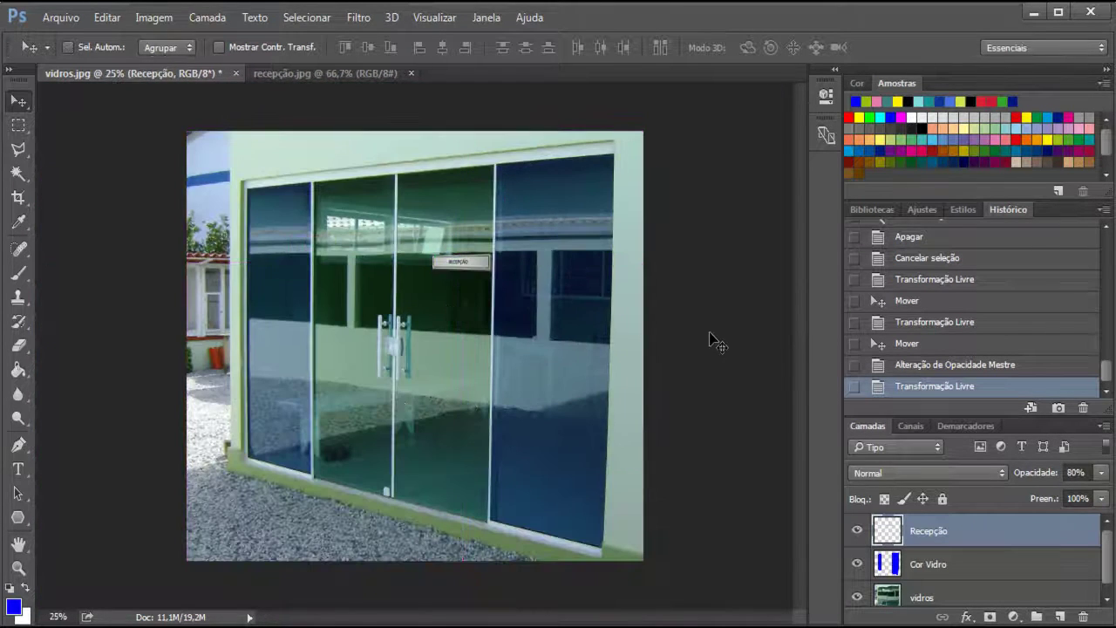
key(ctrl+plus)
key(ctrl+plus)
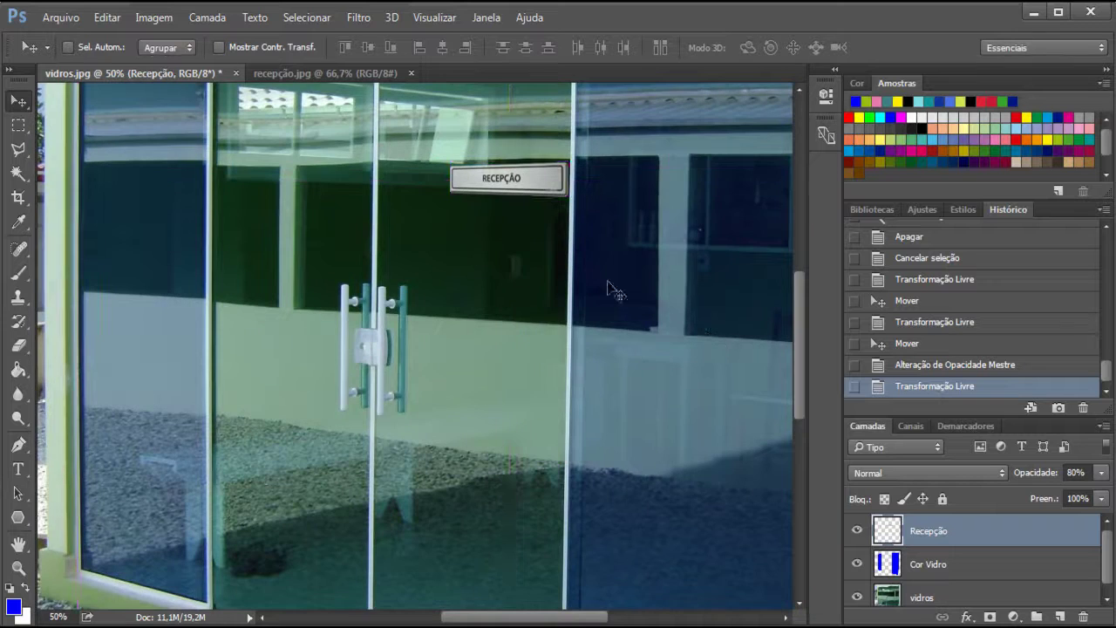
scroll(546, 343, down, 1)
scroll(546, 343, up, 7)
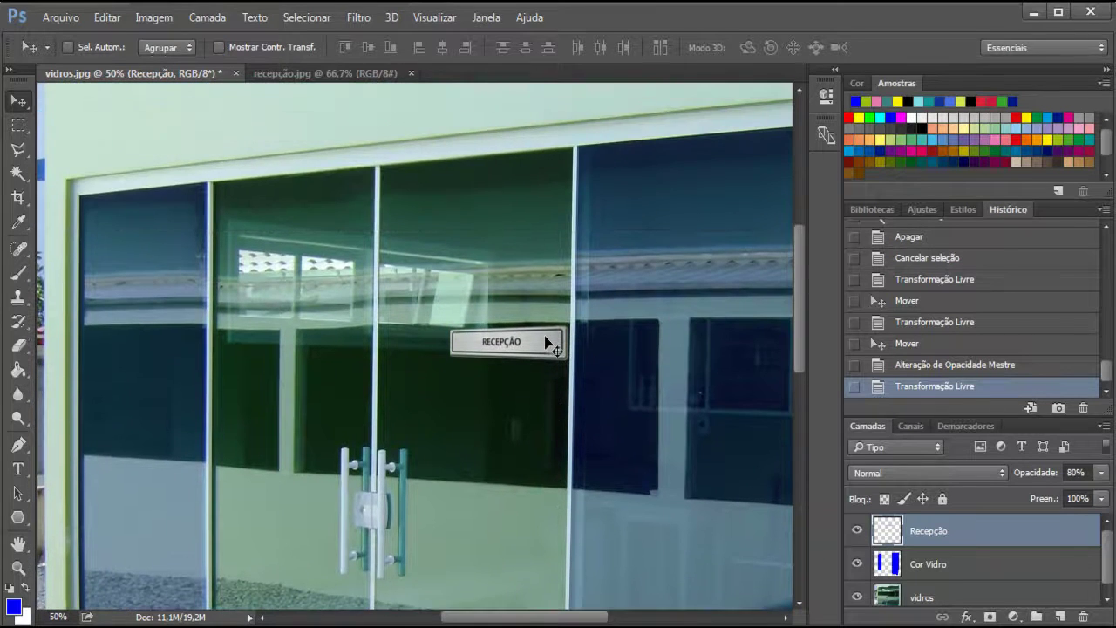
scroll(546, 342, down, 8)
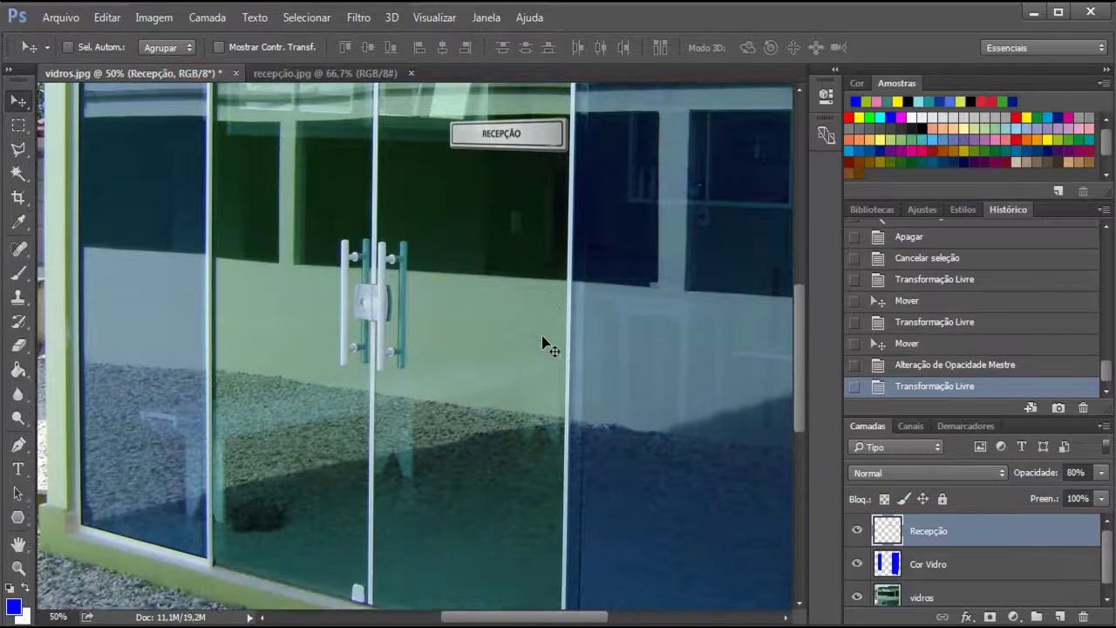
scroll(542, 343, up, 4)
scroll(546, 349, up, 2)
scroll(553, 379, down, 6)
key(ctrl+minus)
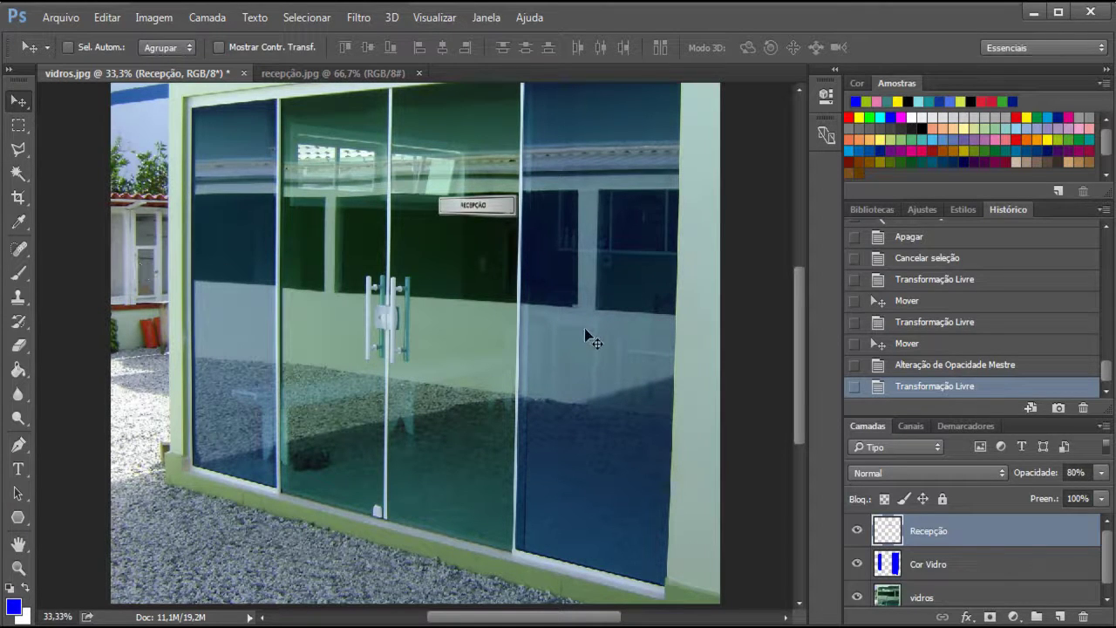
scroll(397, 405, up, 3)
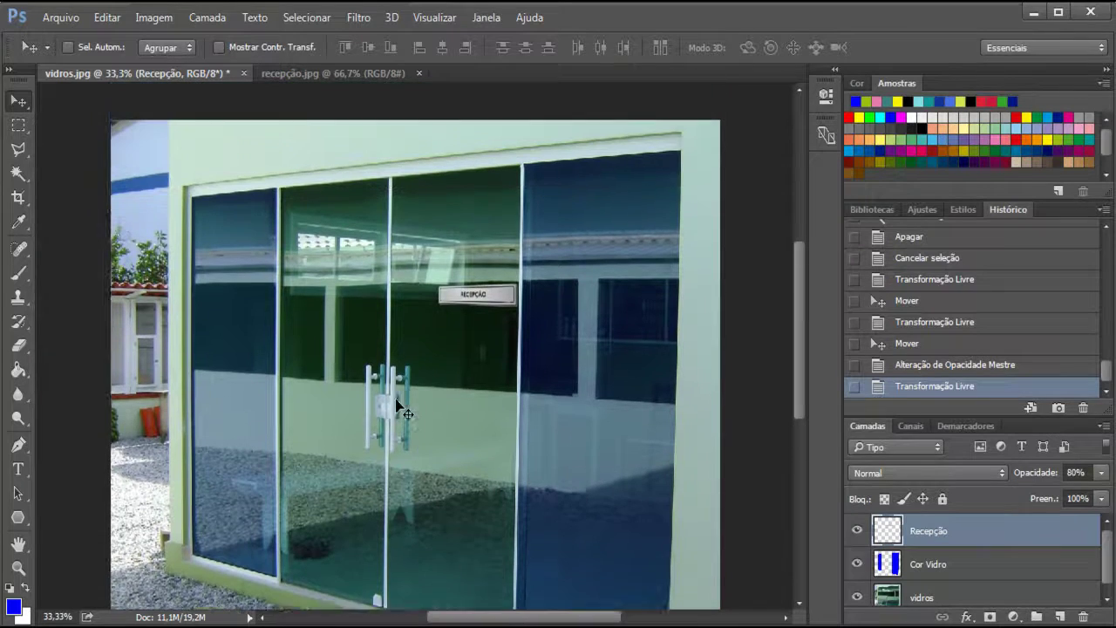
scroll(396, 405, up, 2)
scroll(397, 405, down, 3)
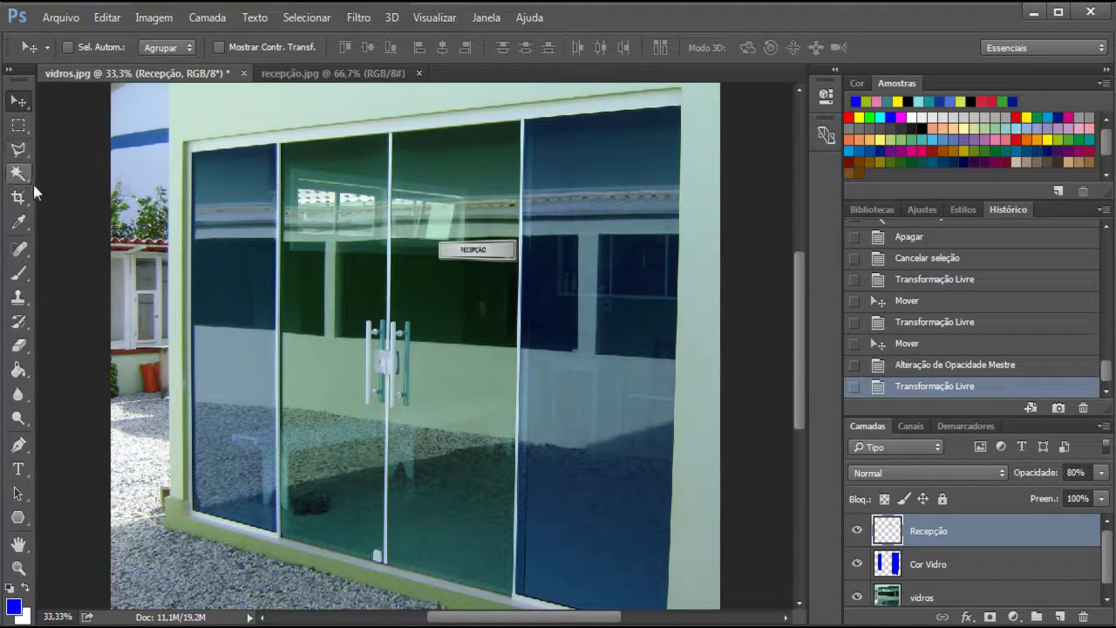
Step: Save the layered document as vidros in Photoshop PSD format in the Imagens folder, with maximized compatibility
click(56, 21)
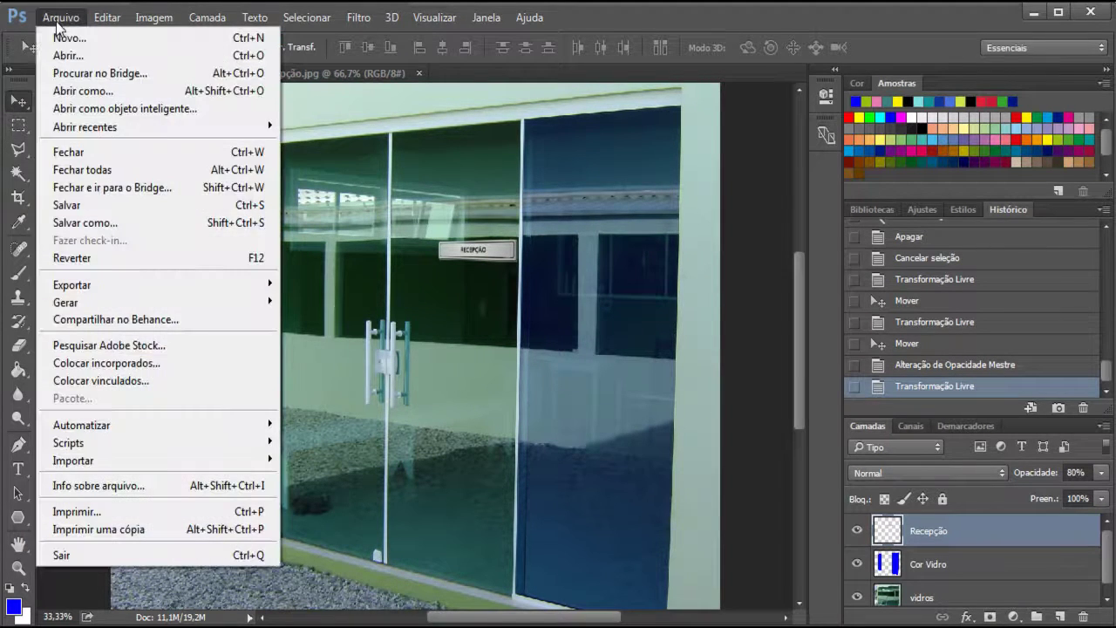
click(114, 223)
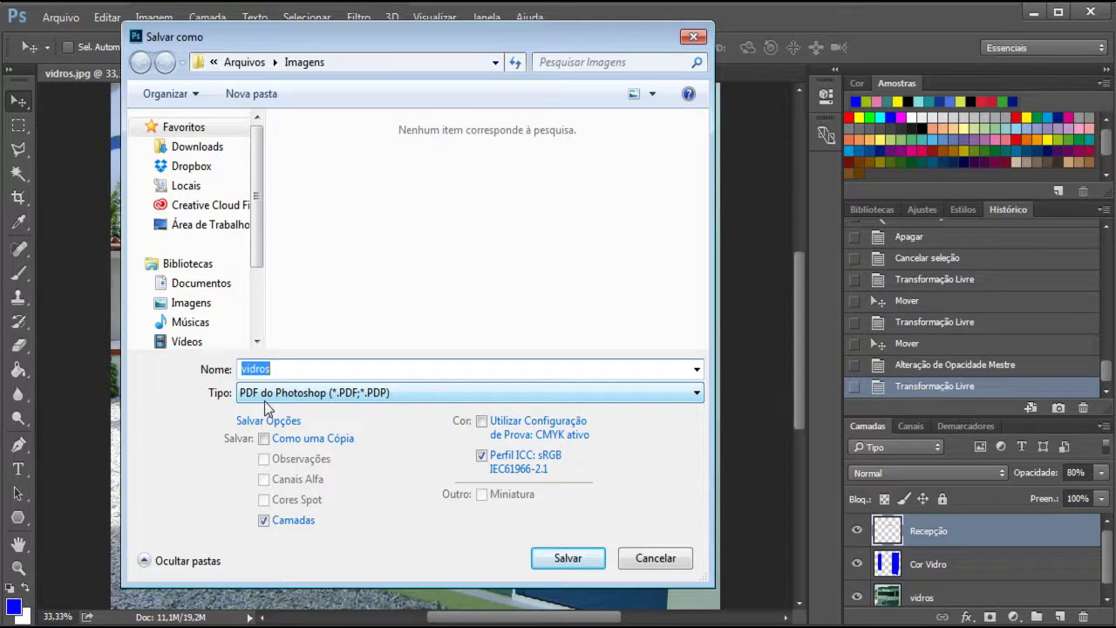
click(1111, 575)
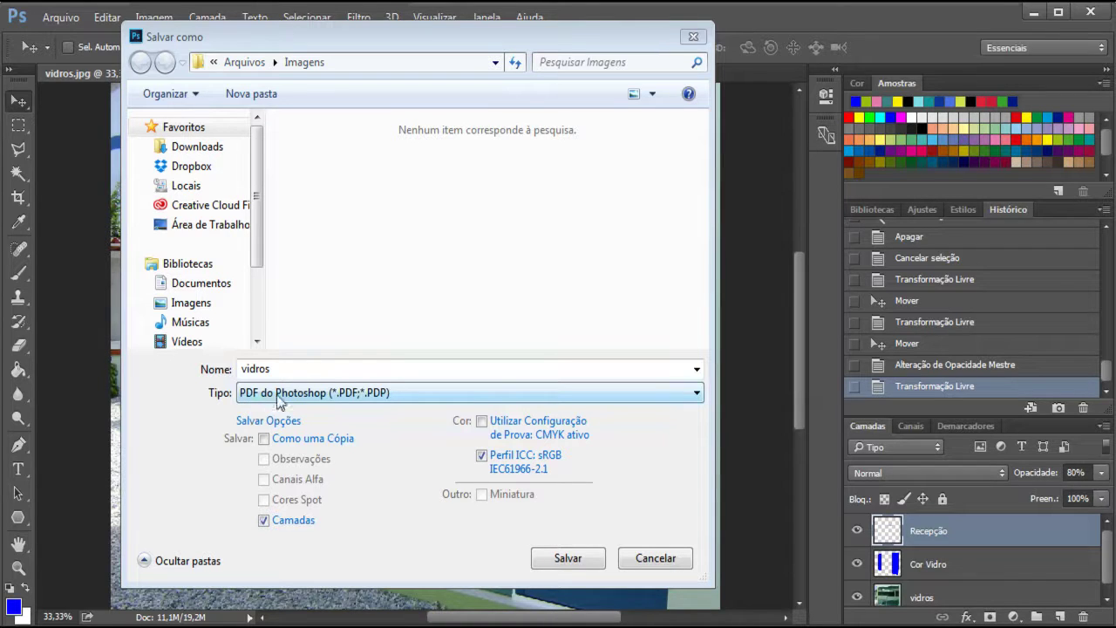
click(359, 395)
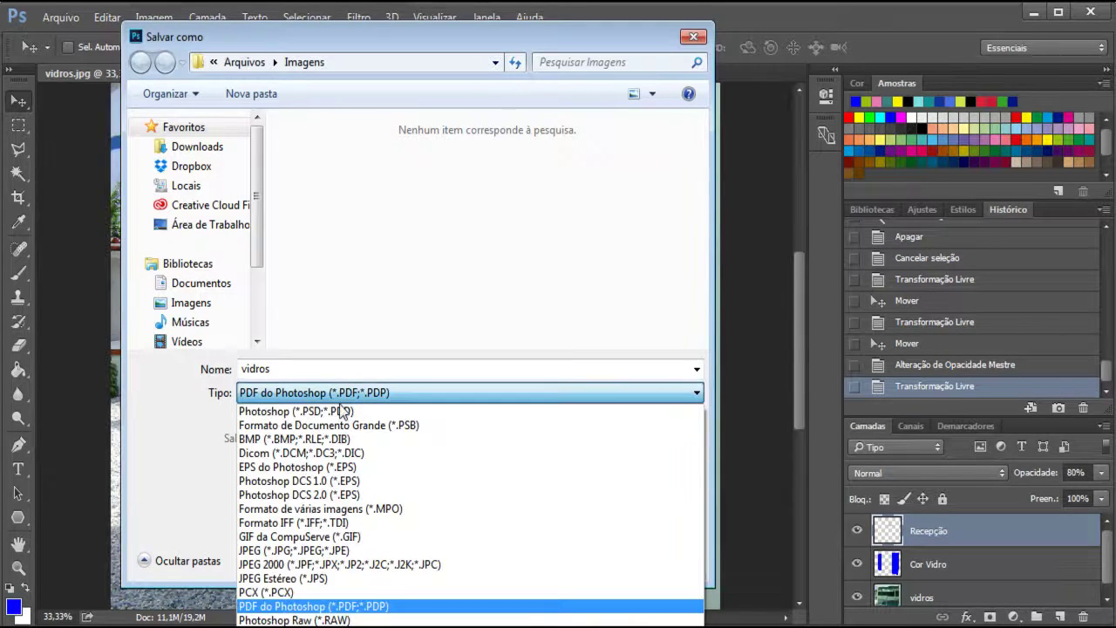
click(341, 411)
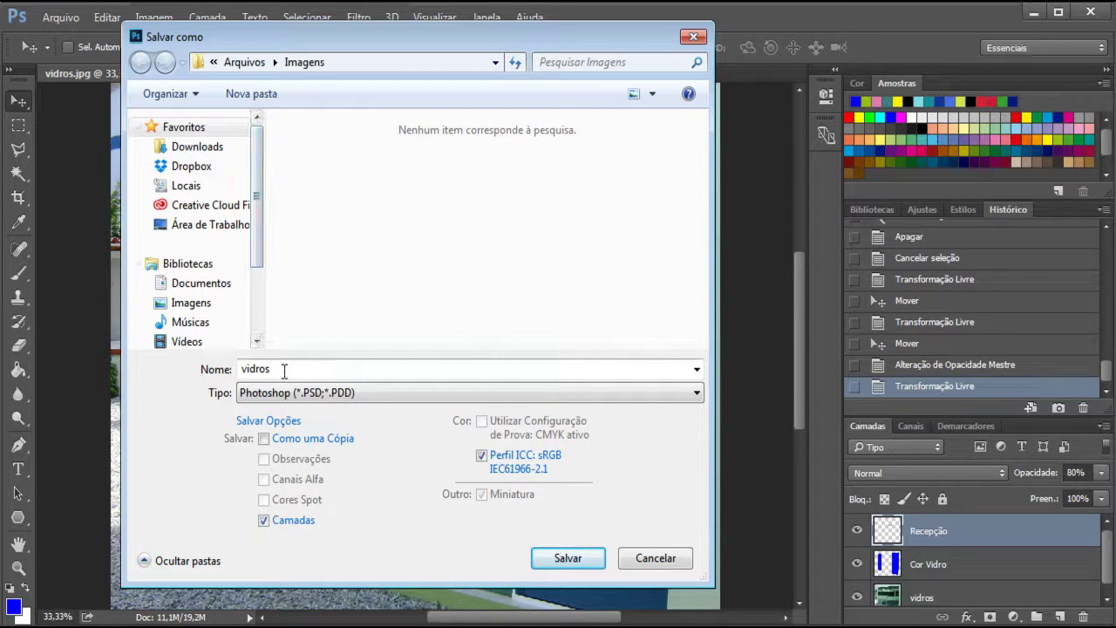
click(555, 557)
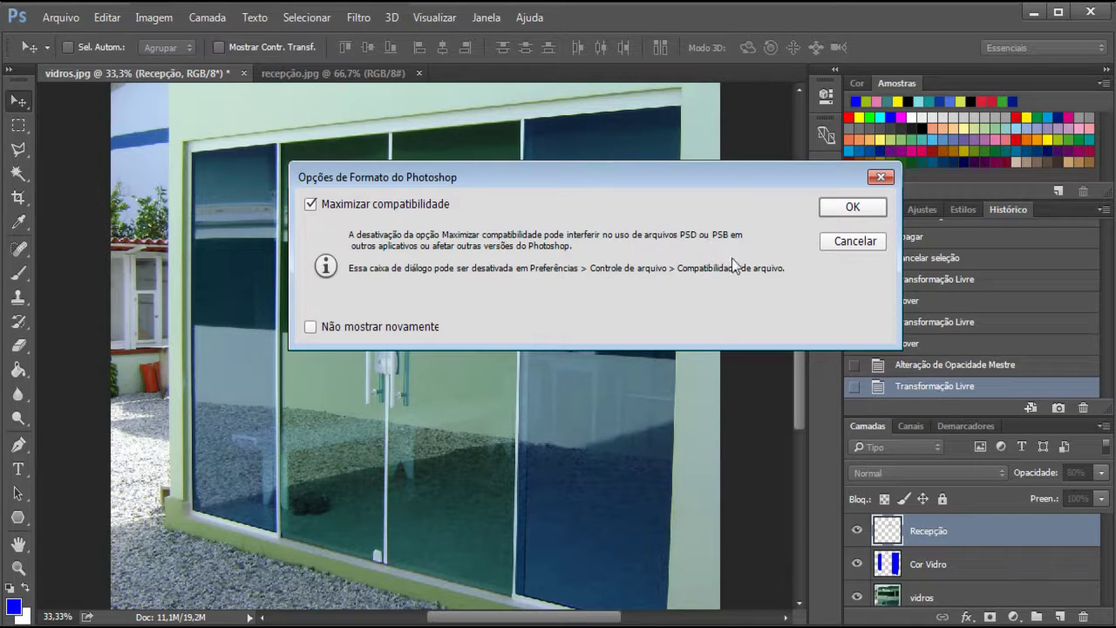
click(858, 208)
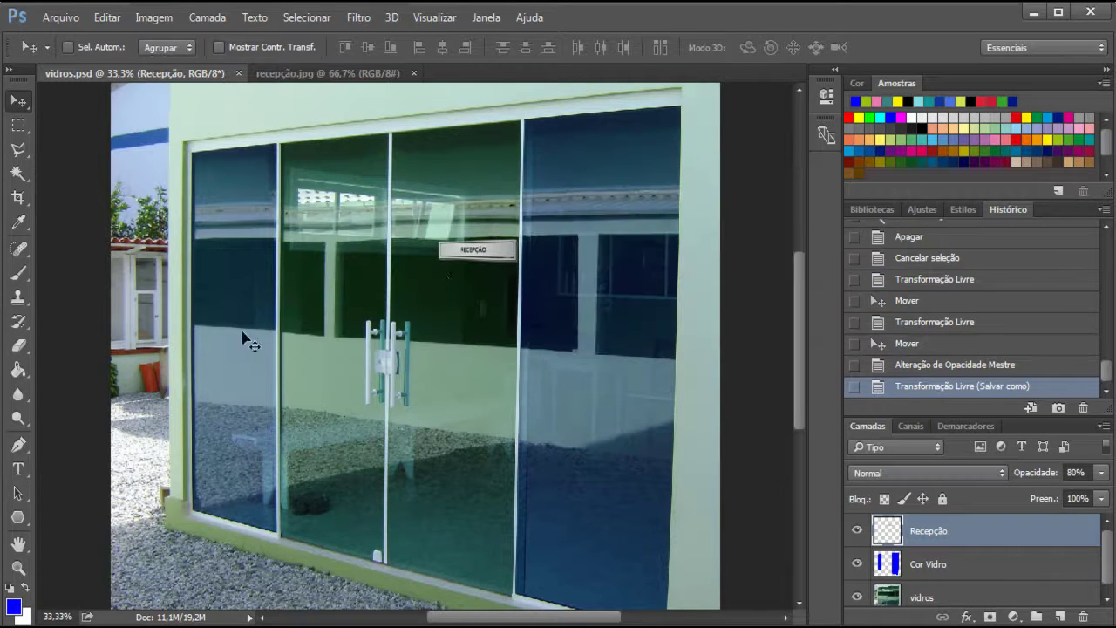
Step: Switch to Windows Explorer and look for the saved vidros PSD in Arquivos > Imagens, then return to Photoshop to review its layers
mouse_move(131, 627)
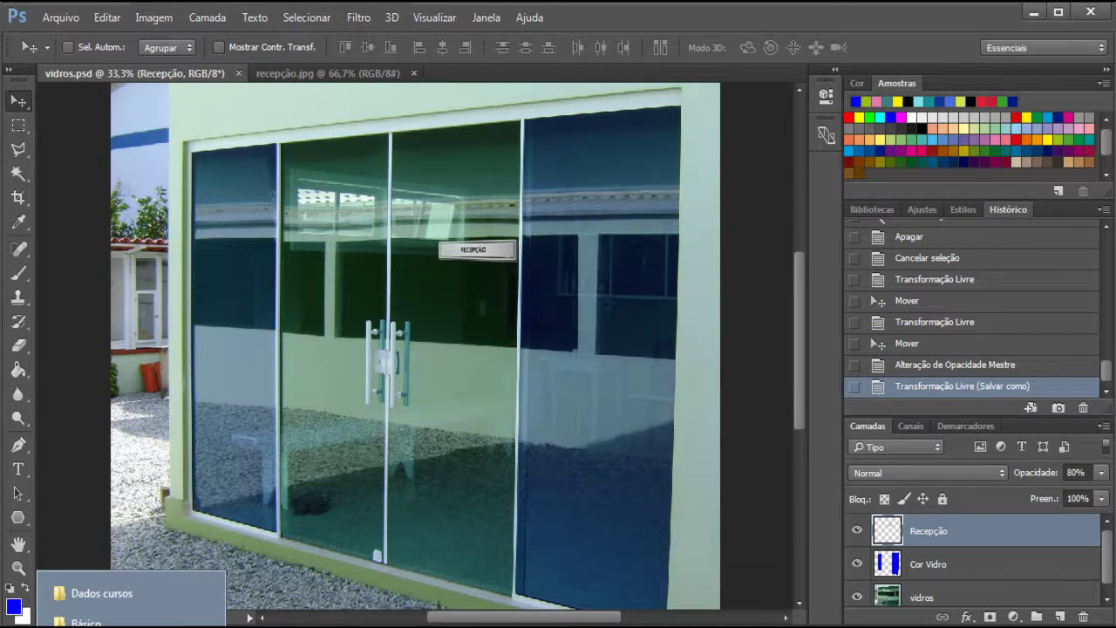
click(87, 621)
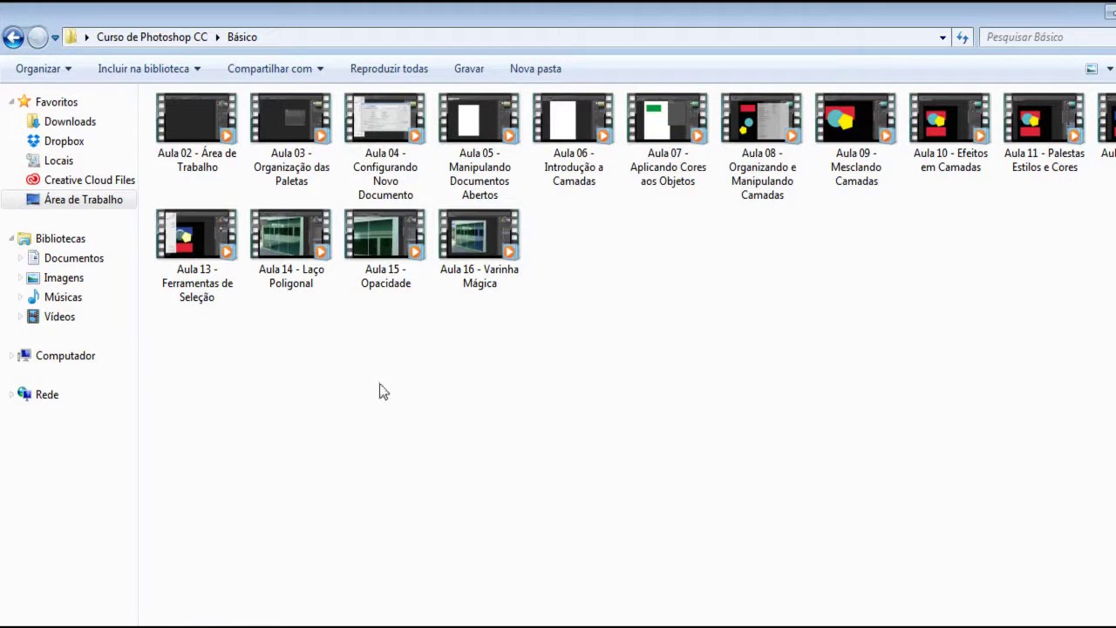
click(12, 39)
double_click(182, 127)
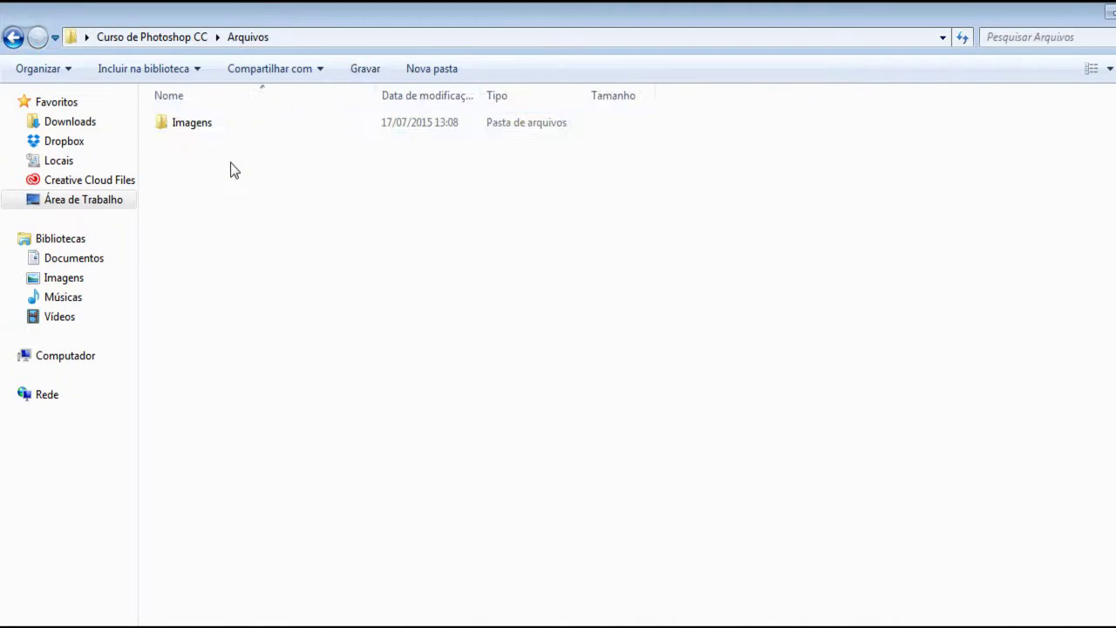
double_click(200, 128)
click(558, 199)
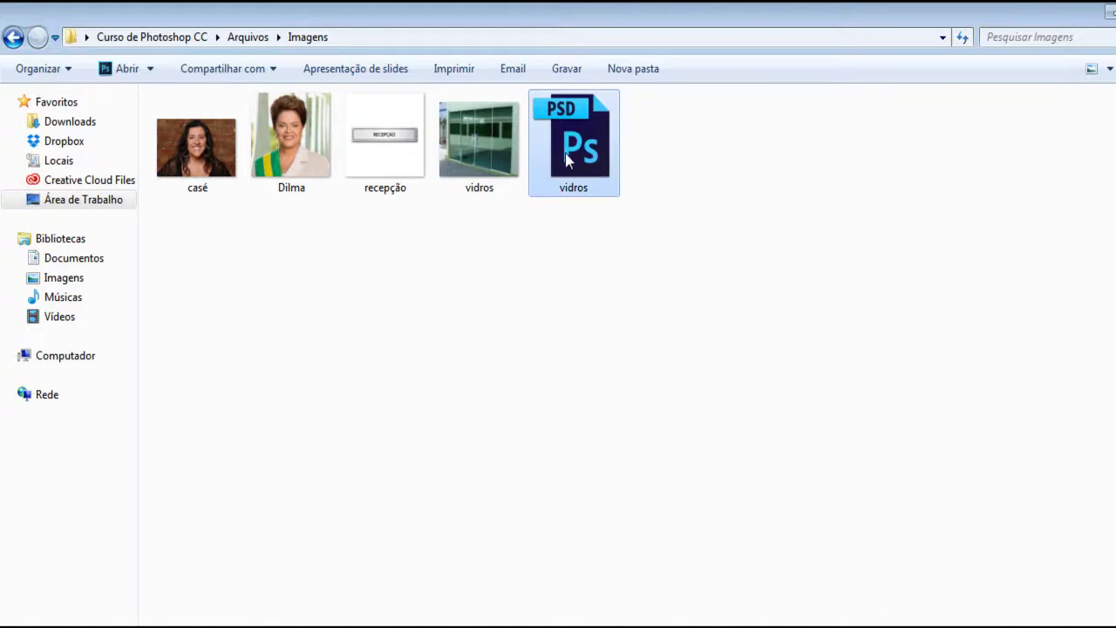
double_click(716, 16)
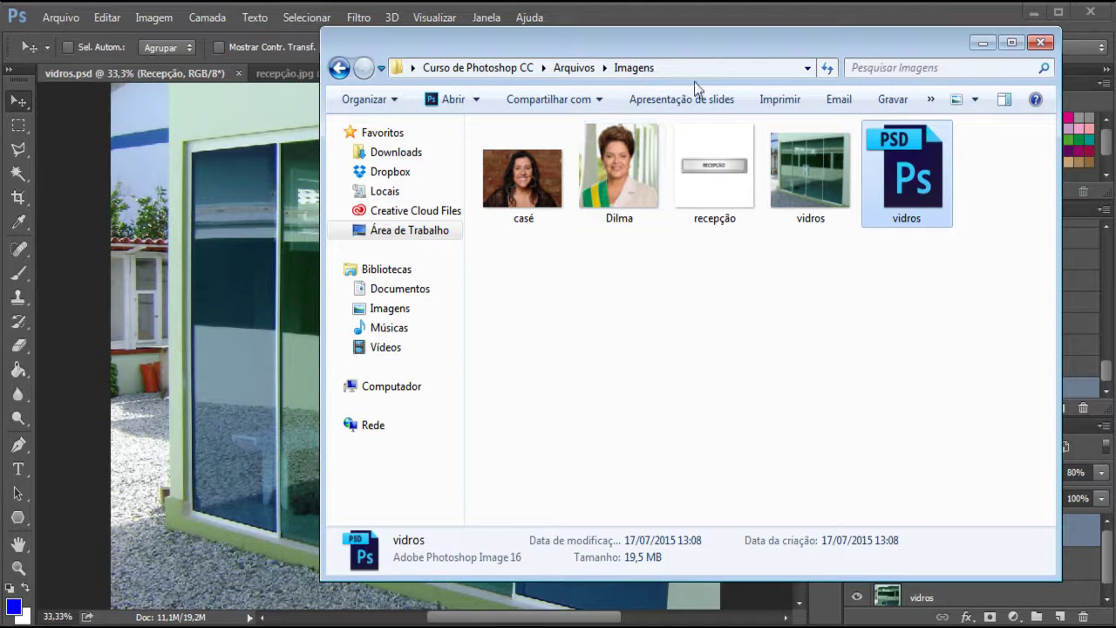
drag(676, 22, 531, 70)
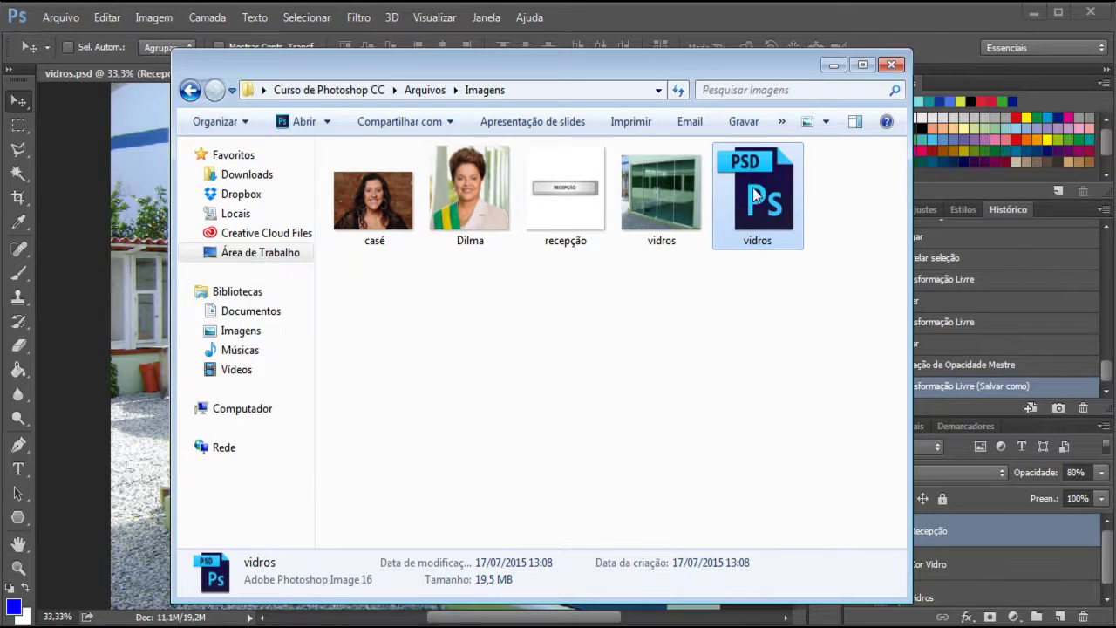
click(830, 68)
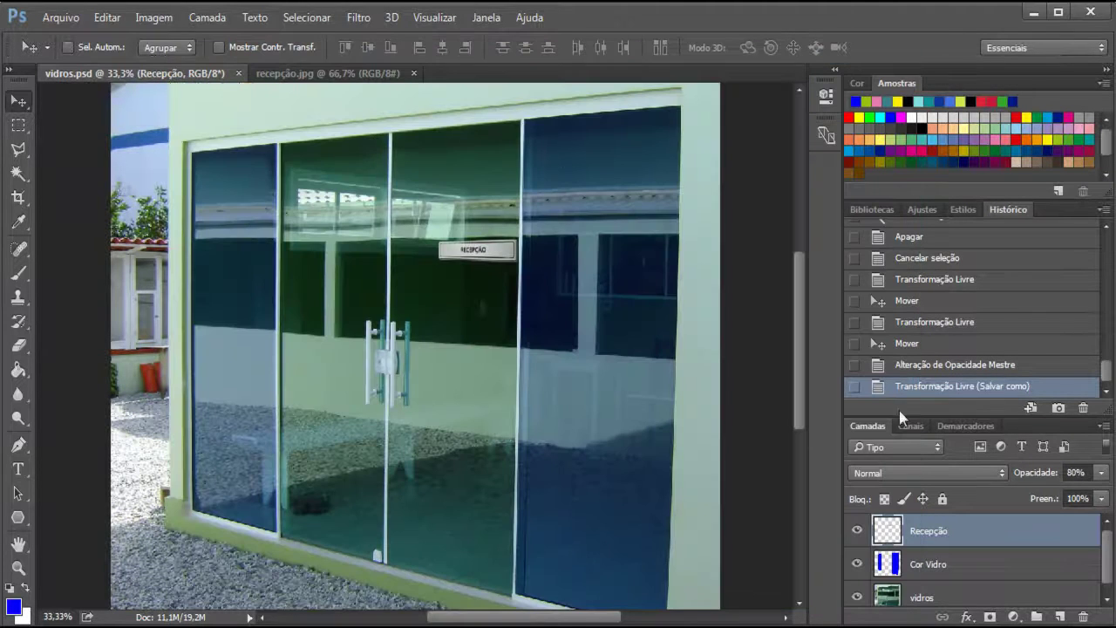
scroll(1097, 564, down, 1)
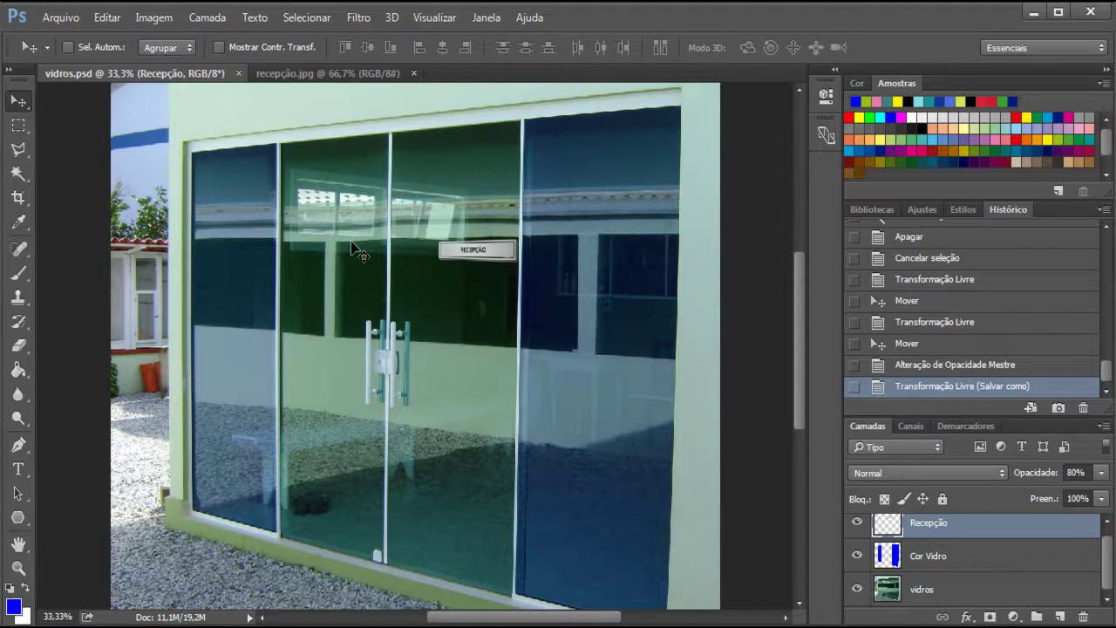
Step: Save a JPEG copy named "vidro editado" in the Imagens folder with quality 8 and the standard baseline format
click(60, 18)
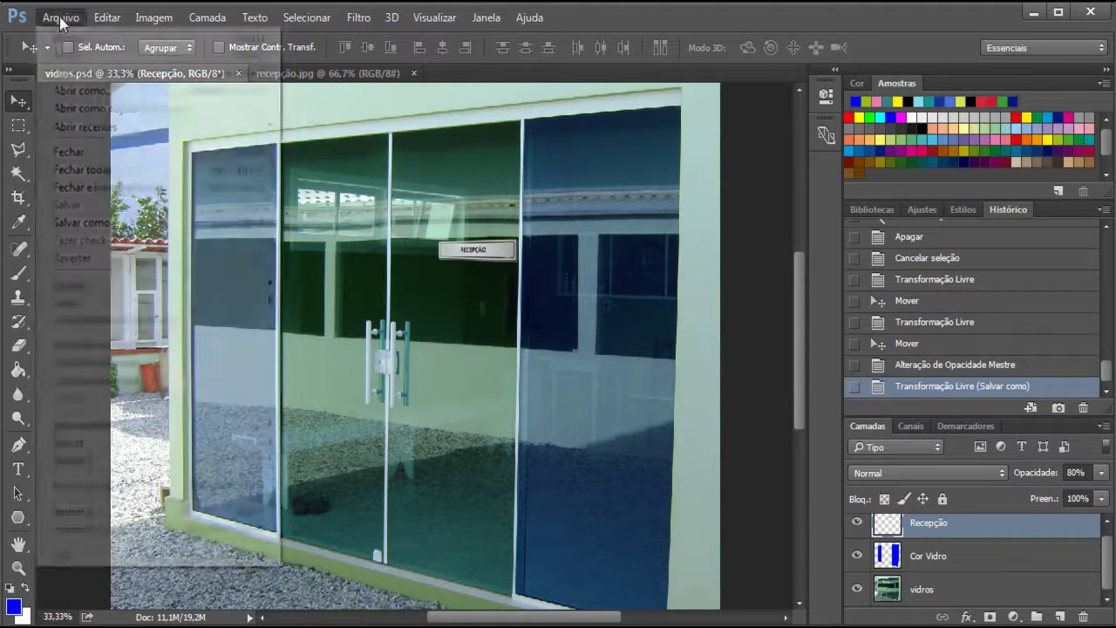
click(92, 225)
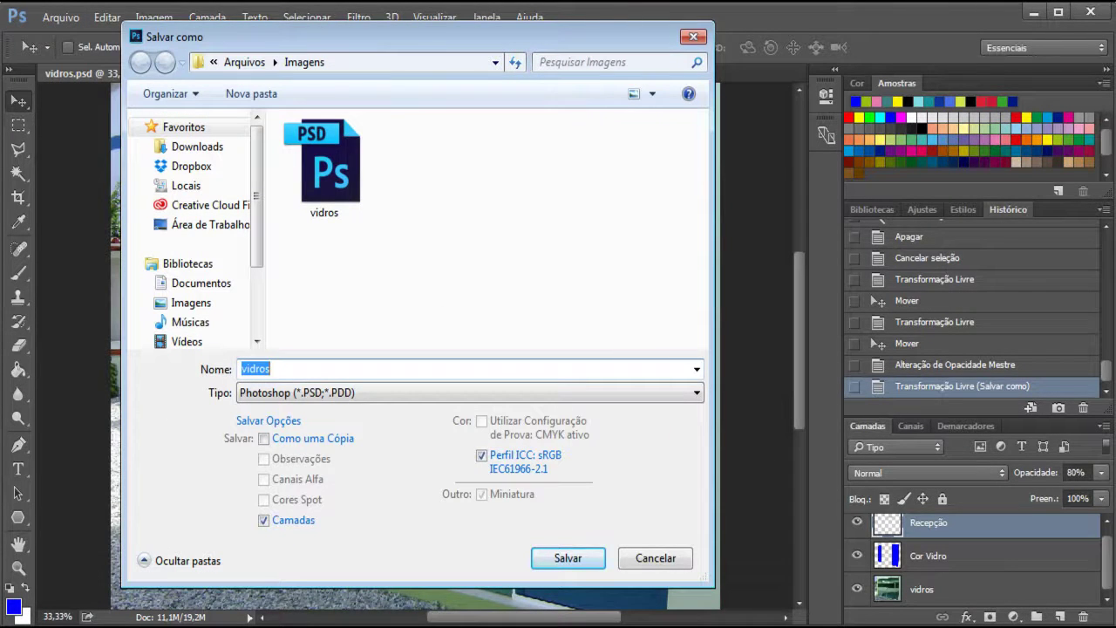
click(329, 394)
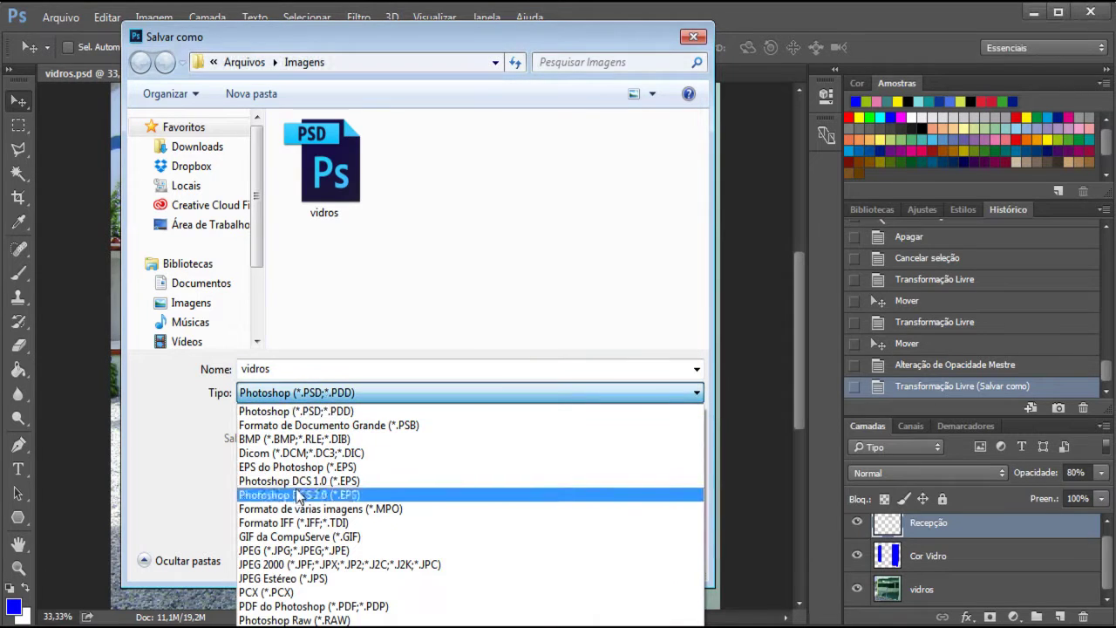
click(299, 550)
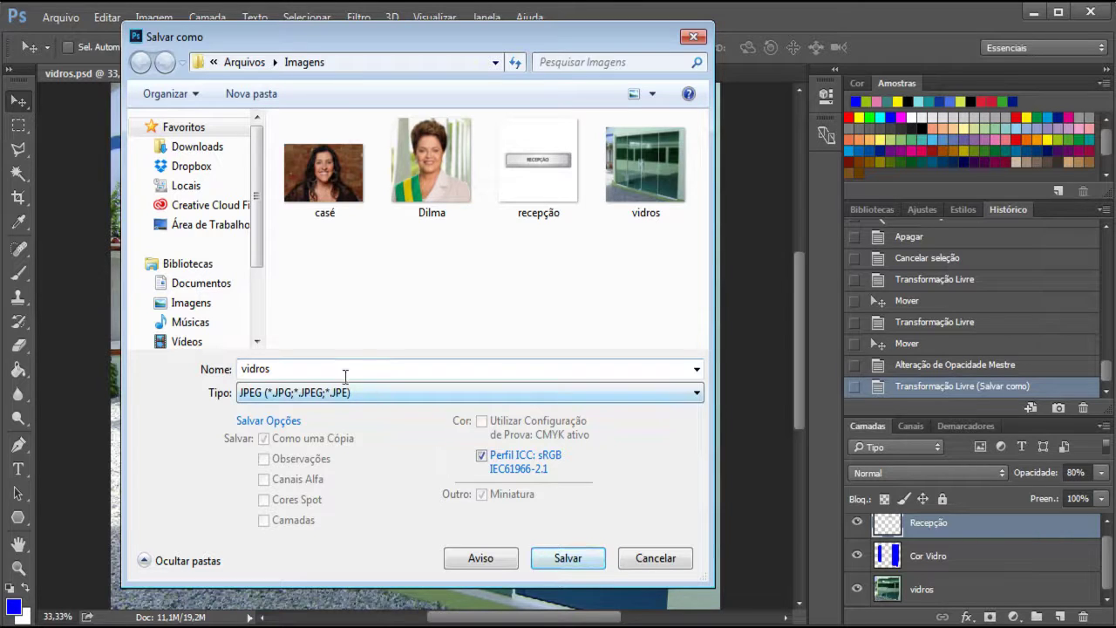
double_click(301, 370)
click(301, 370)
key(BackSpace)
text(editado)
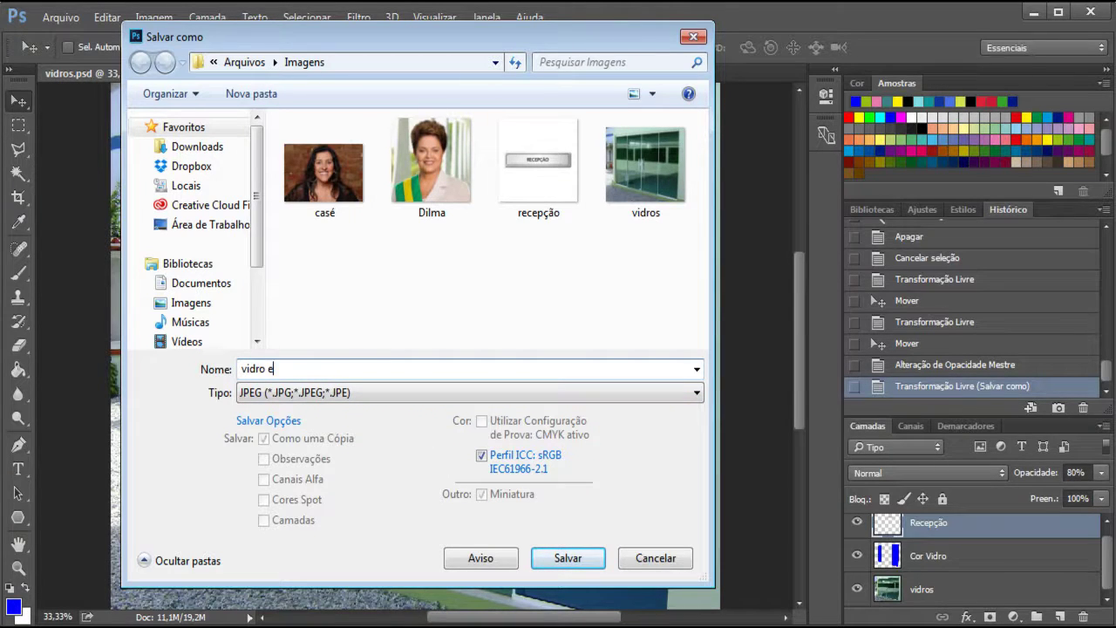
click(571, 558)
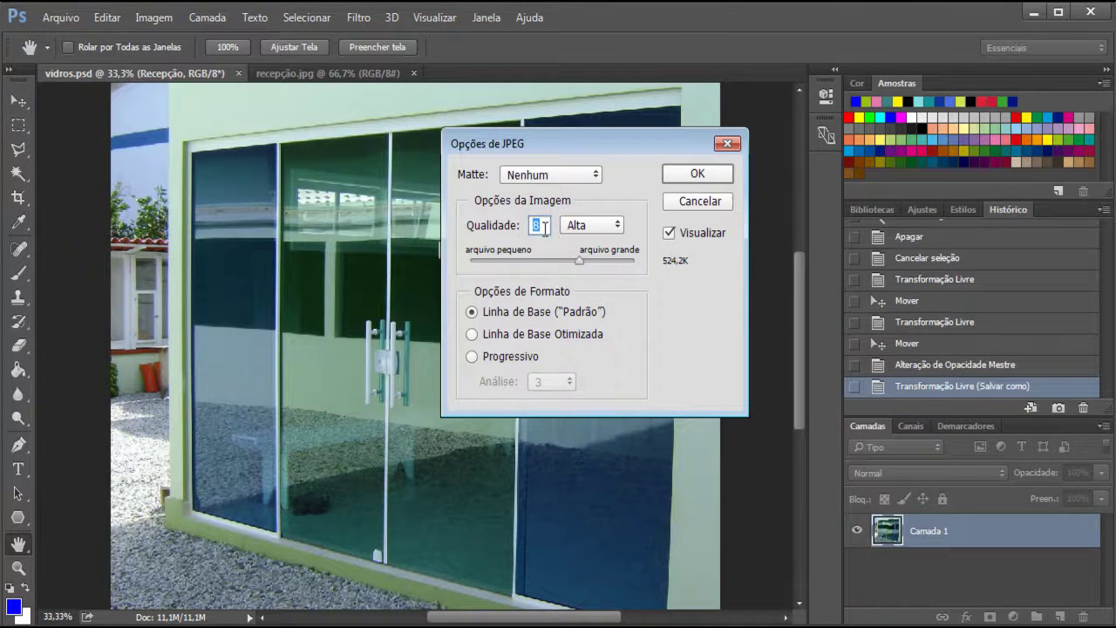
click(545, 228)
click(697, 174)
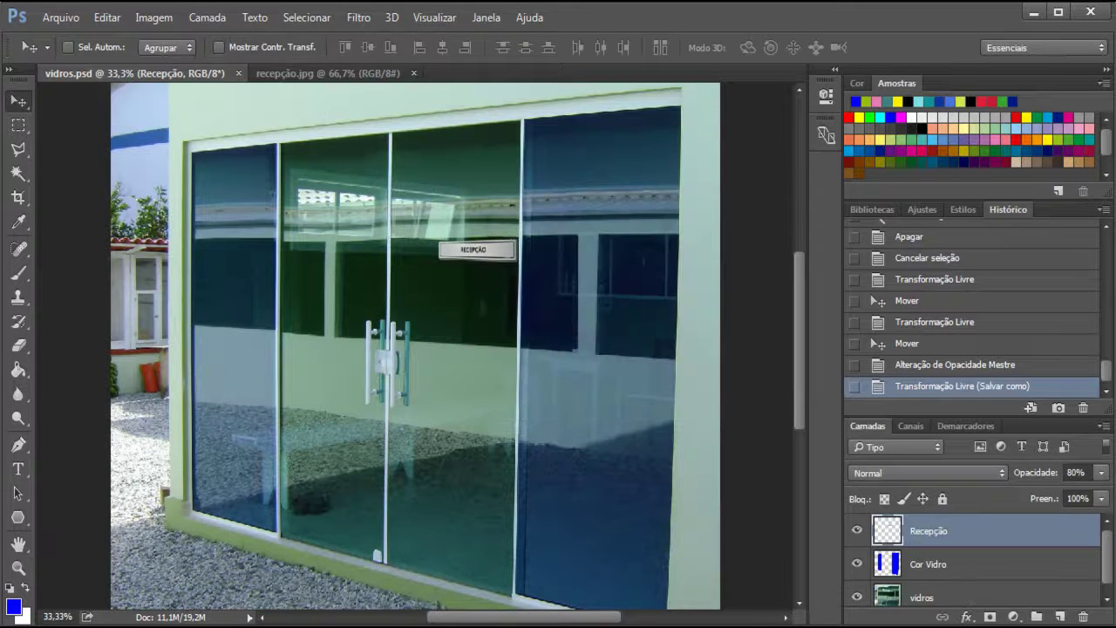
Step: Switch to the Imagens folder in Windows Explorer and examine the vidro editado JPEG in the photo viewer, both whole and up close
click(131, 627)
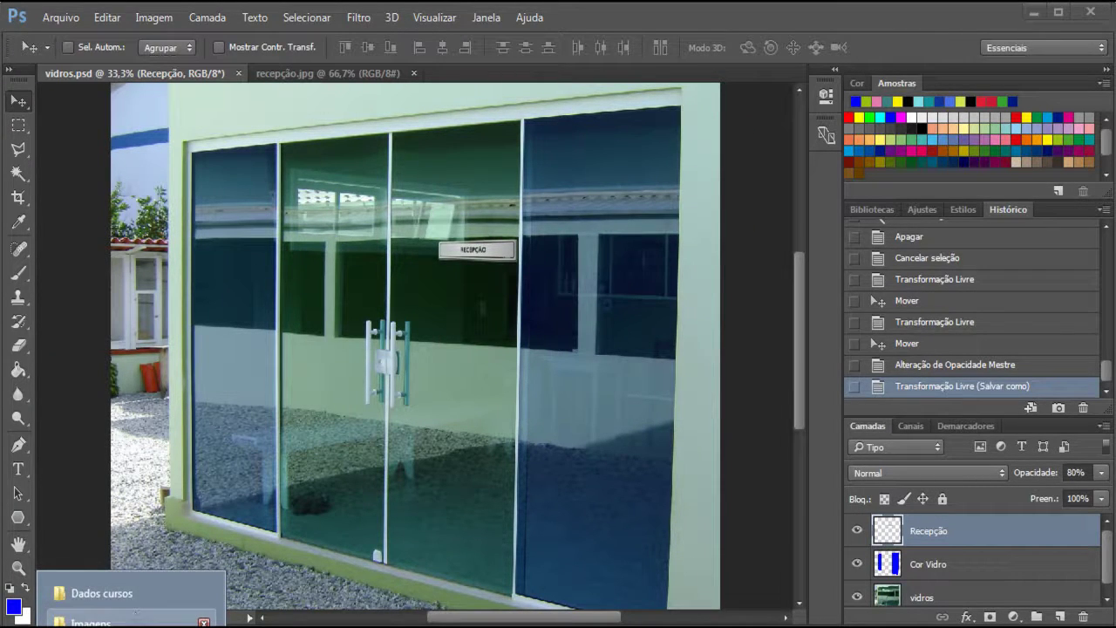
click(131, 621)
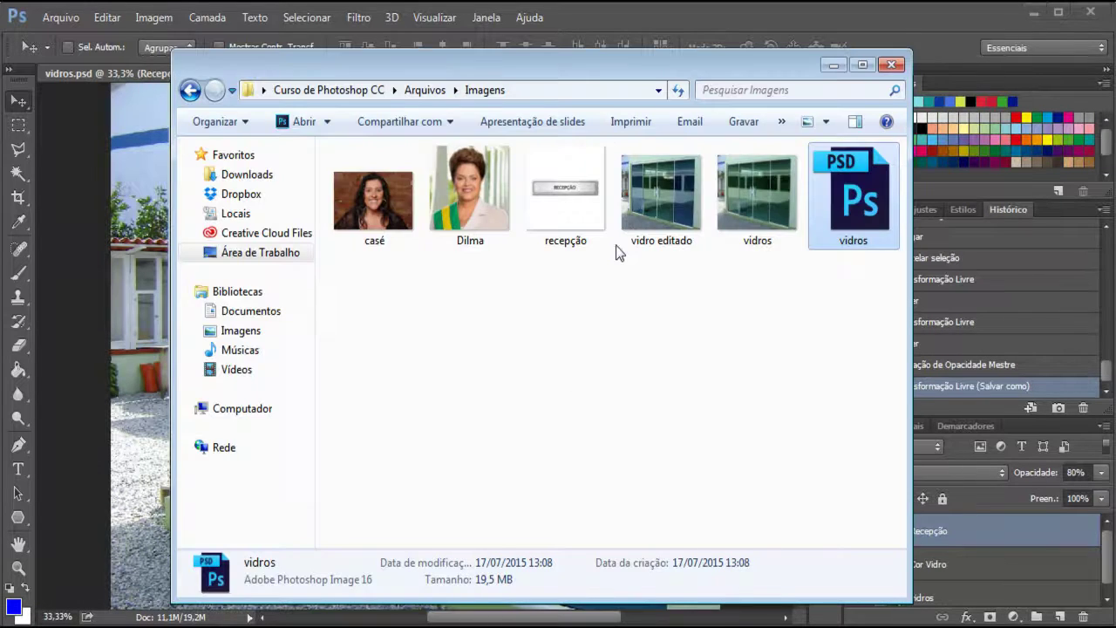
click(677, 224)
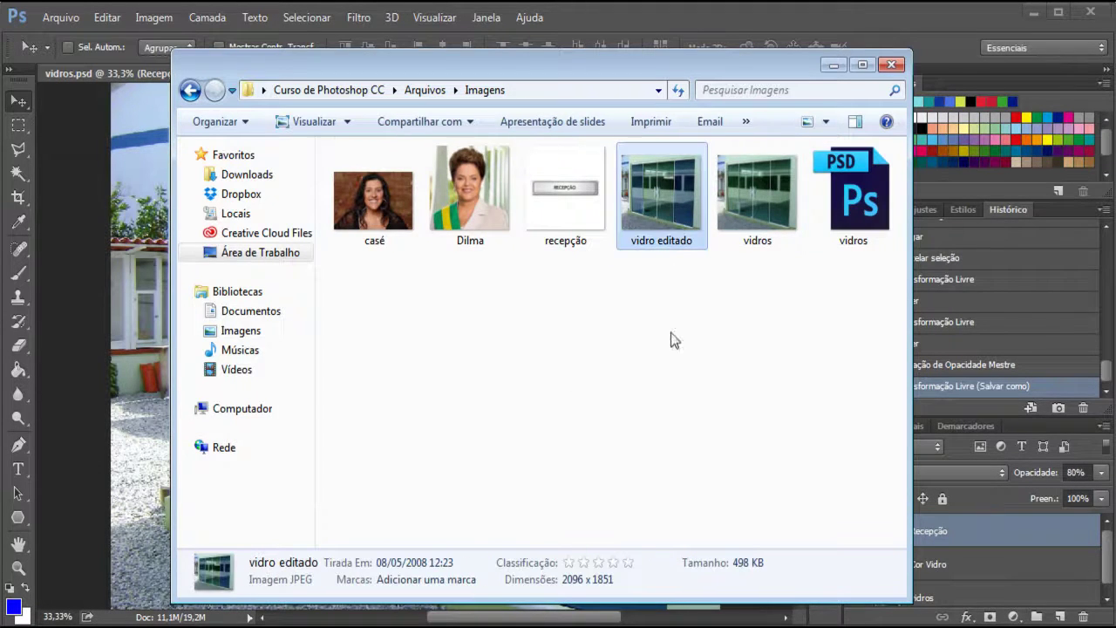
double_click(669, 194)
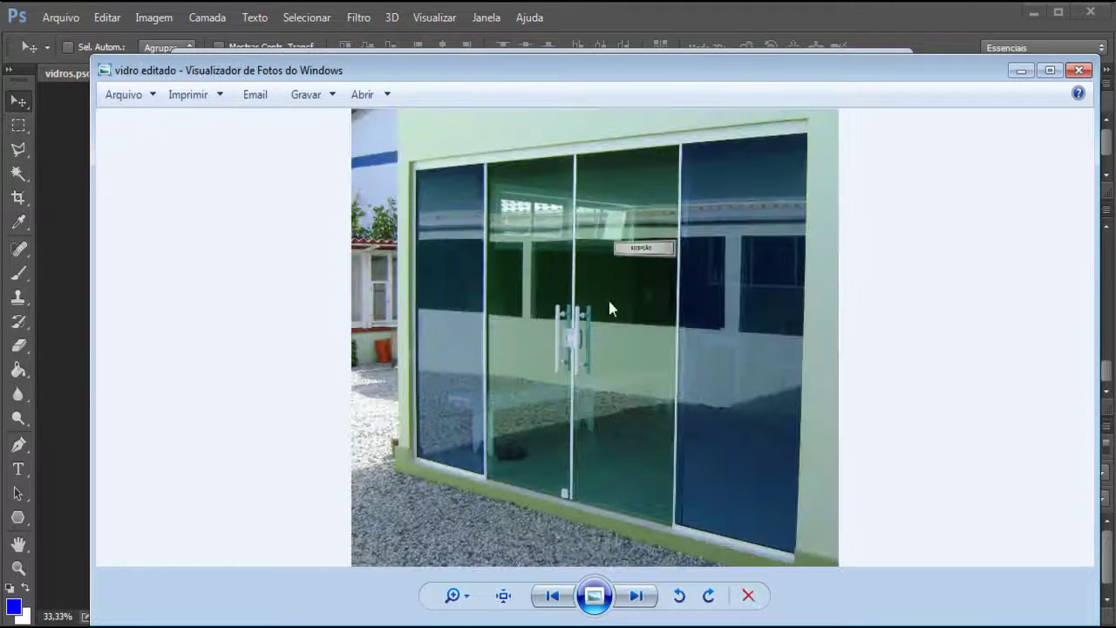
scroll(631, 356, up, 2)
scroll(641, 358, down, 2)
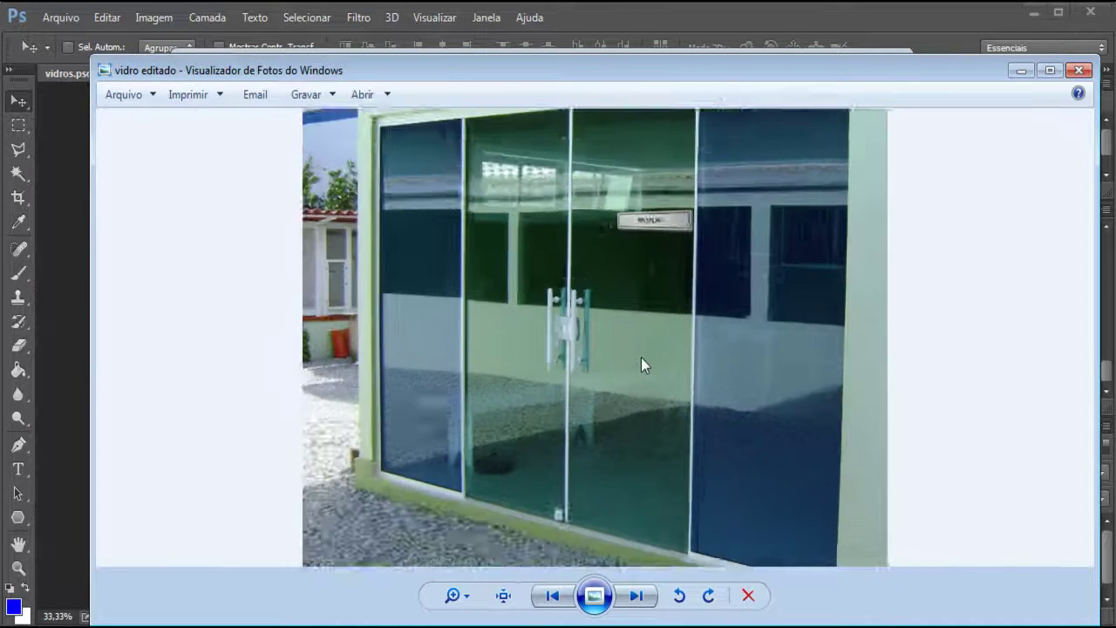
scroll(697, 241, up, 1)
scroll(741, 251, down, 1)
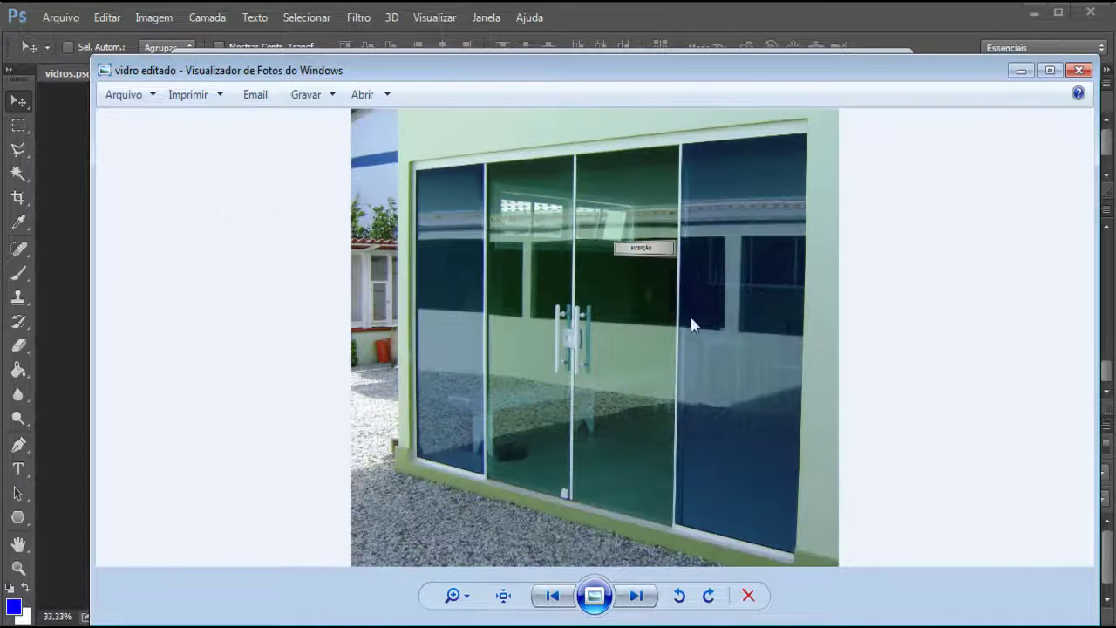
click(1079, 70)
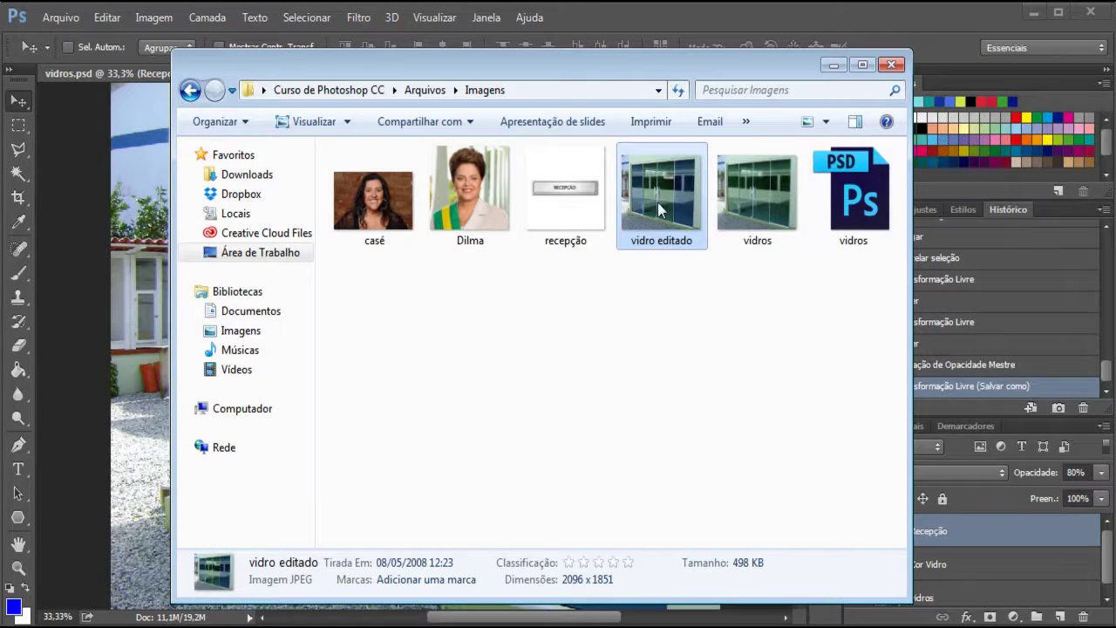